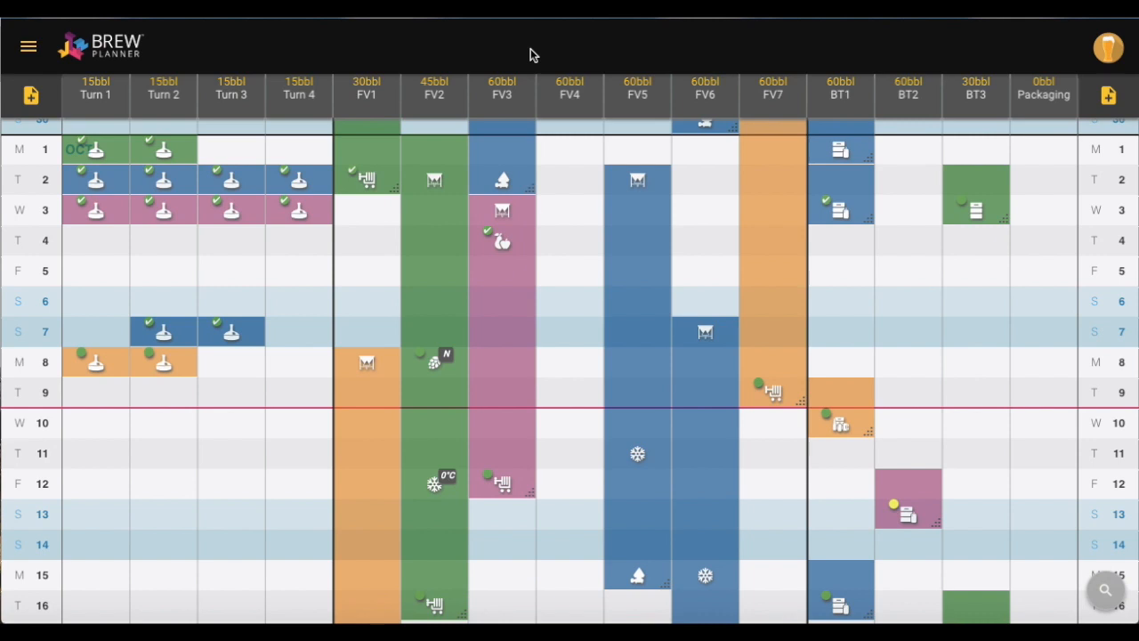
left_click(1110, 54)
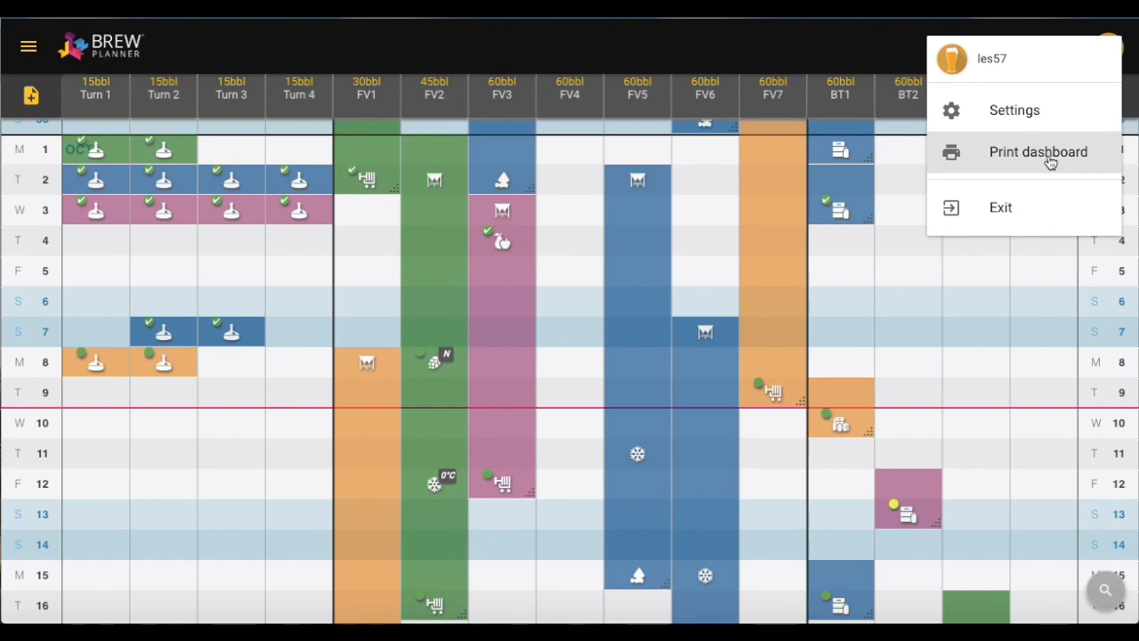
left_click(1014, 294)
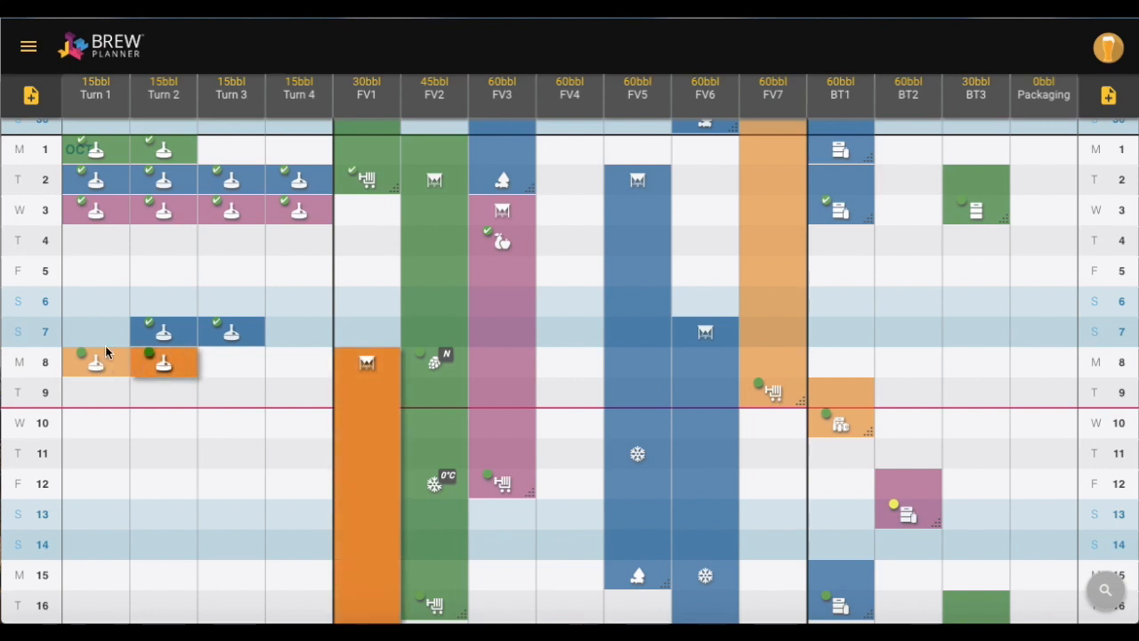
Open the brewing details of the October 8 batch and expand Turn 1's Pale wort ingredients
left_click(104, 356)
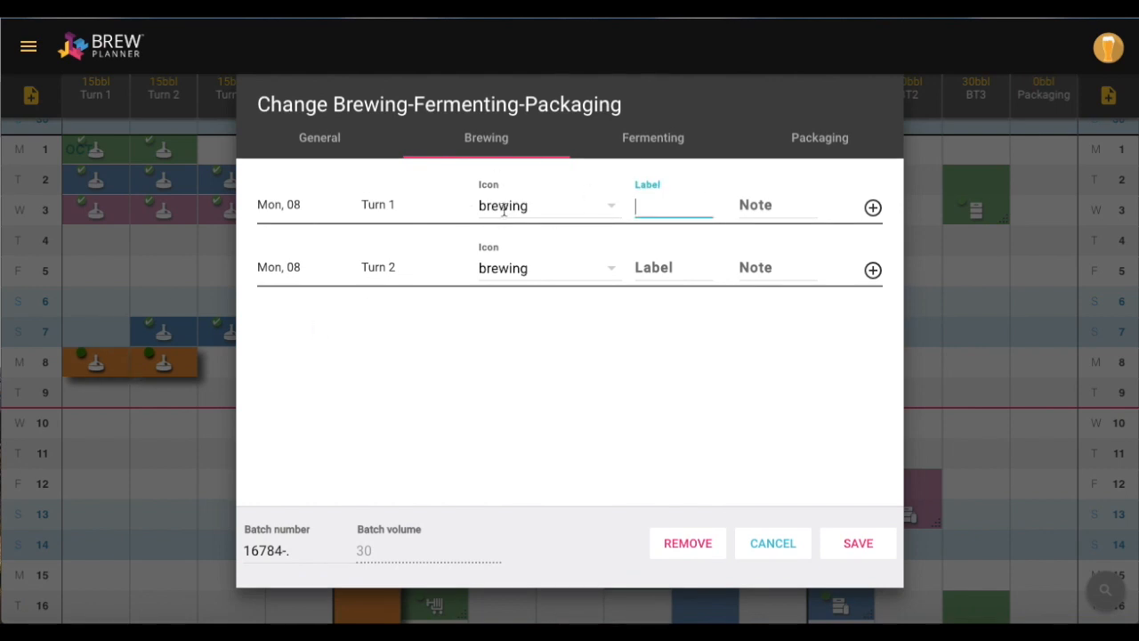
left_click(873, 208)
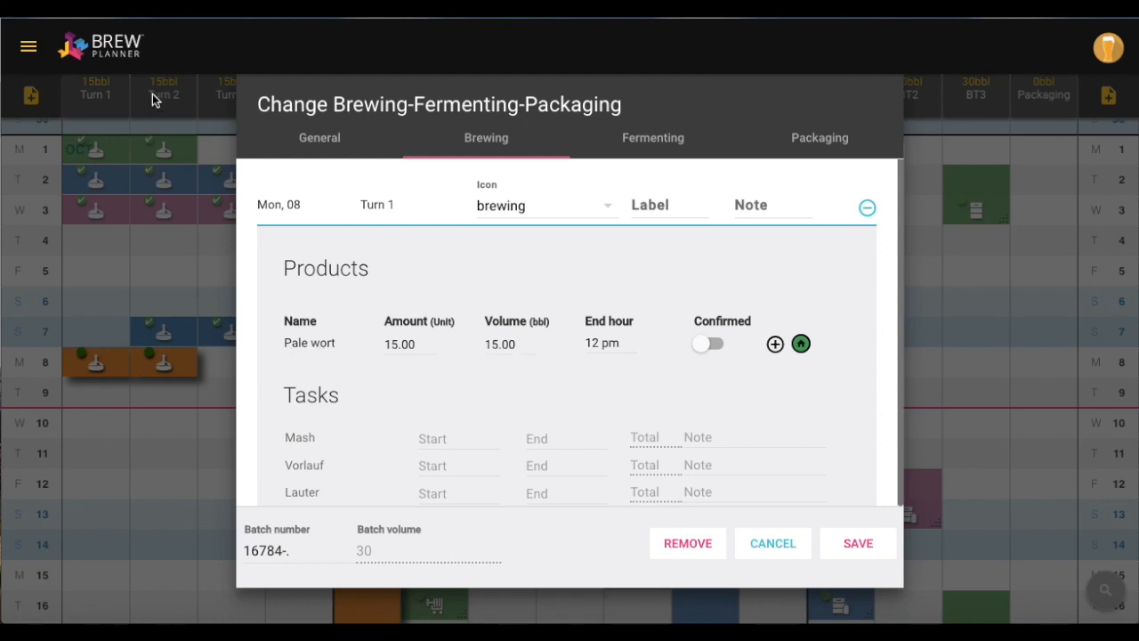
left_click(775, 346)
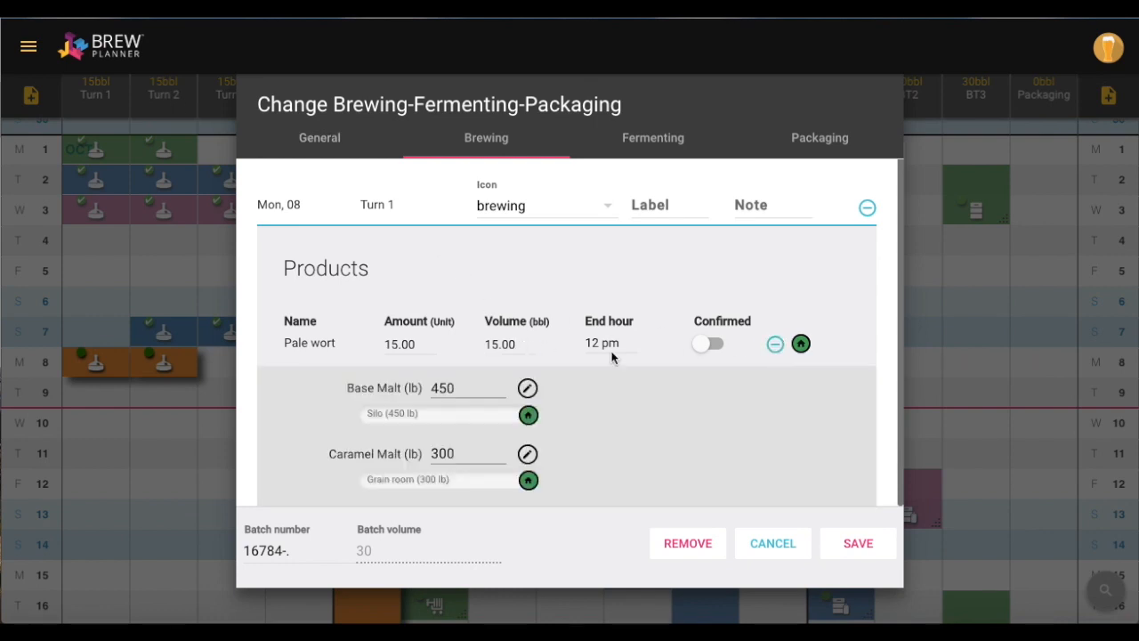
scroll(650, 389, "down", 2)
scroll(650, 390, "down", 1)
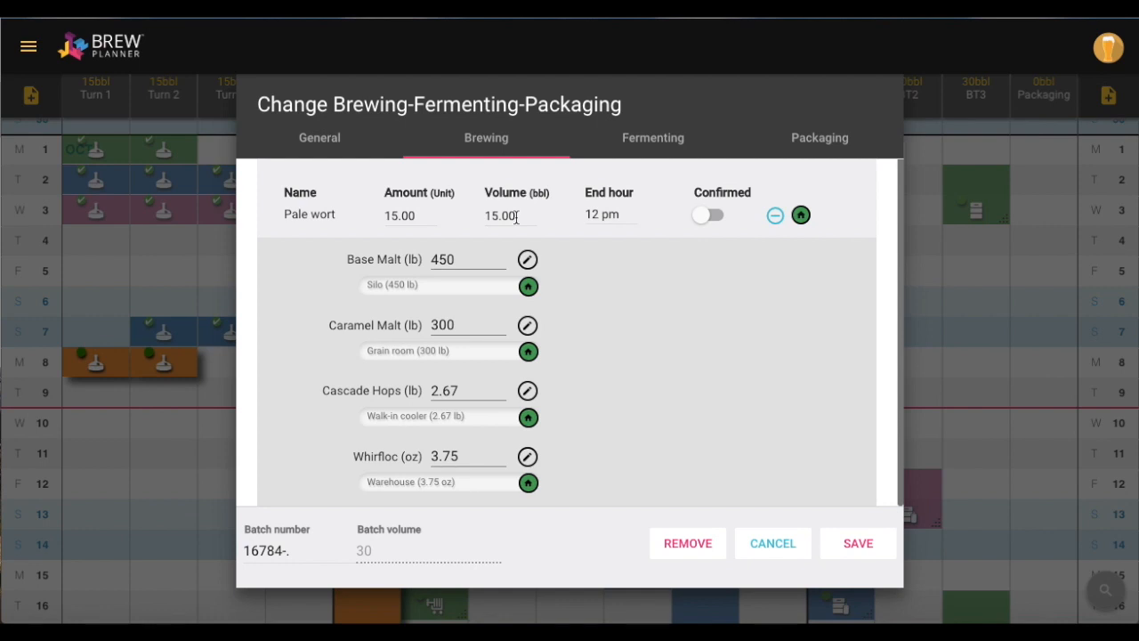
Try a volume of 10 bbl for Turn 1's Pale wort and return it to 15 bbl
left_click_drag(516, 217, 487, 214)
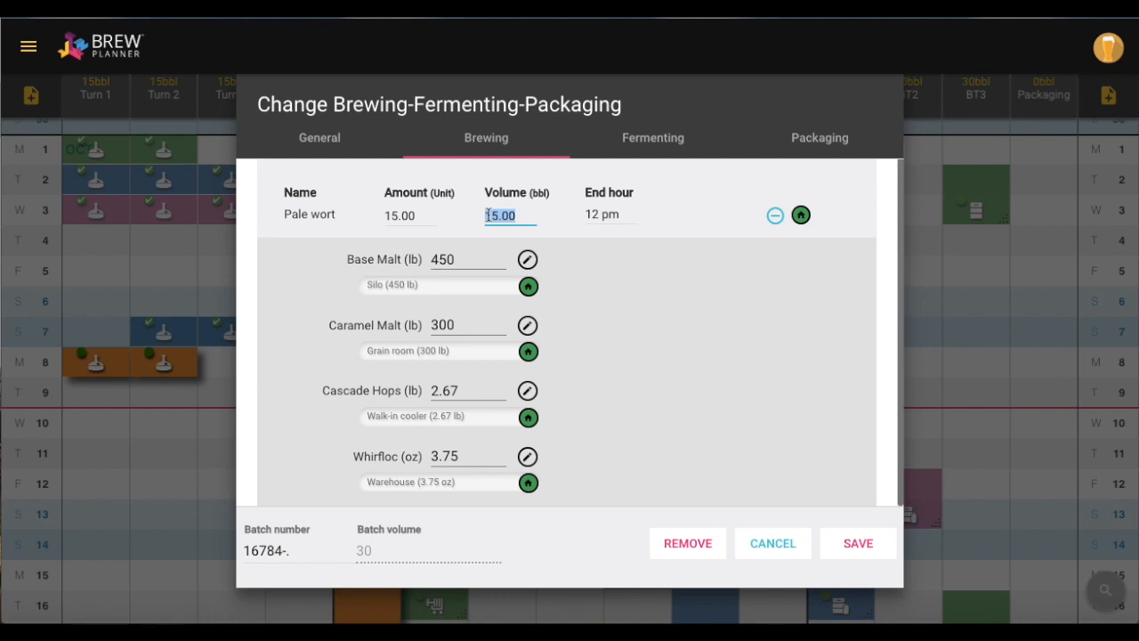
type("10")
key("Return")
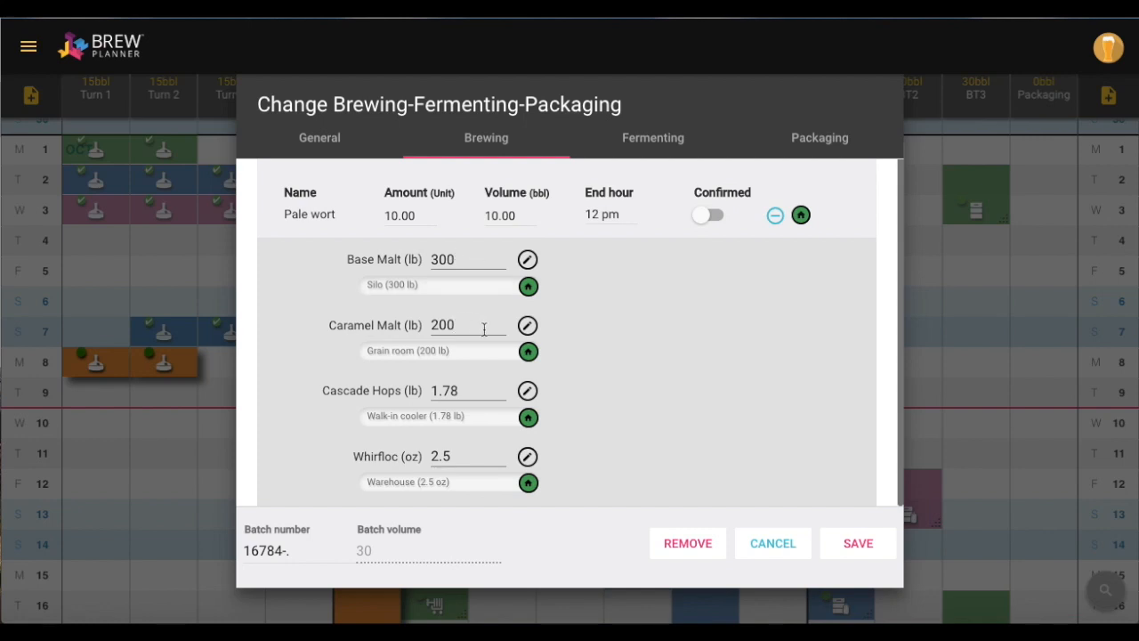
left_click_drag(517, 217, 487, 216)
type("15")
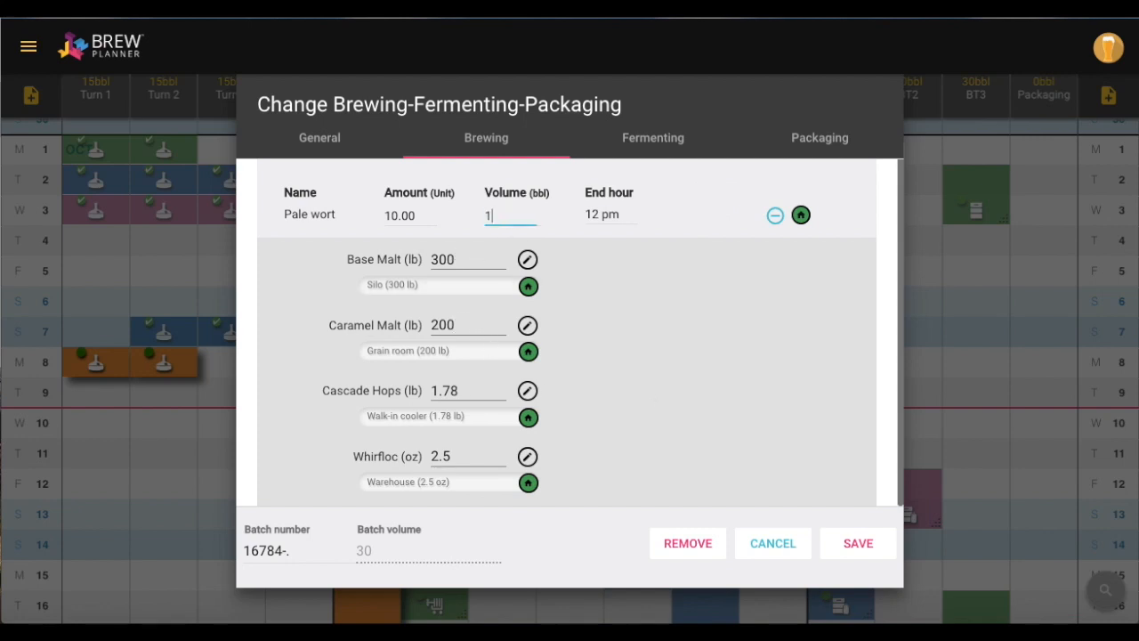
left_click(618, 265)
Set Turn 1's Base Malt to 455 lb and mark its Pale wort as confirmed
left_click(468, 259)
key("BackSpace")
type("55")
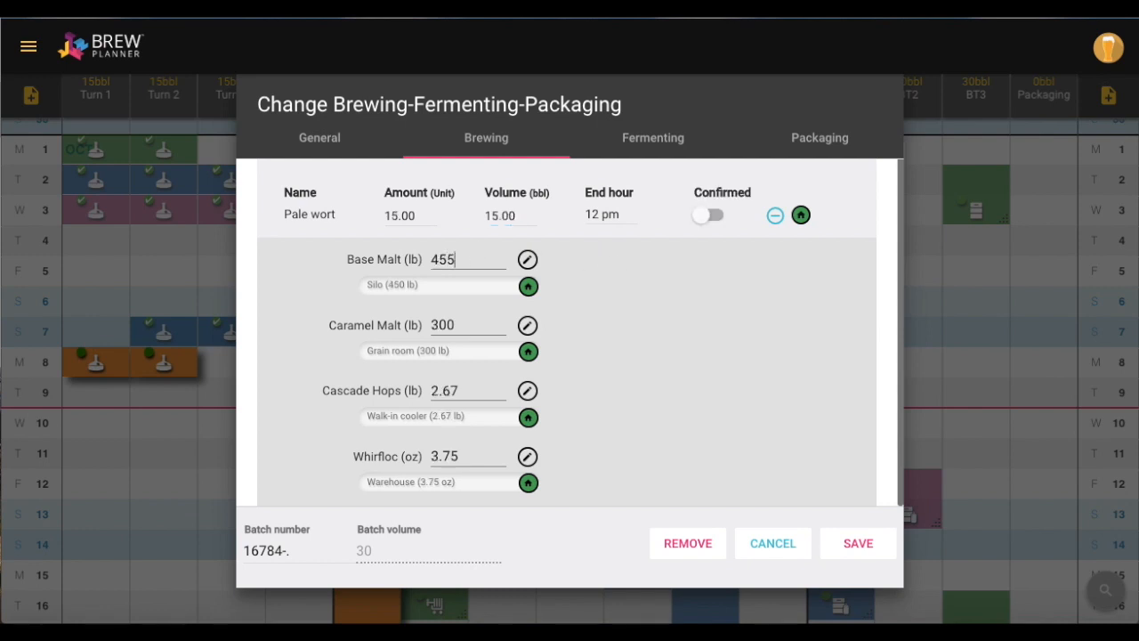
left_click(586, 287)
left_click(711, 218)
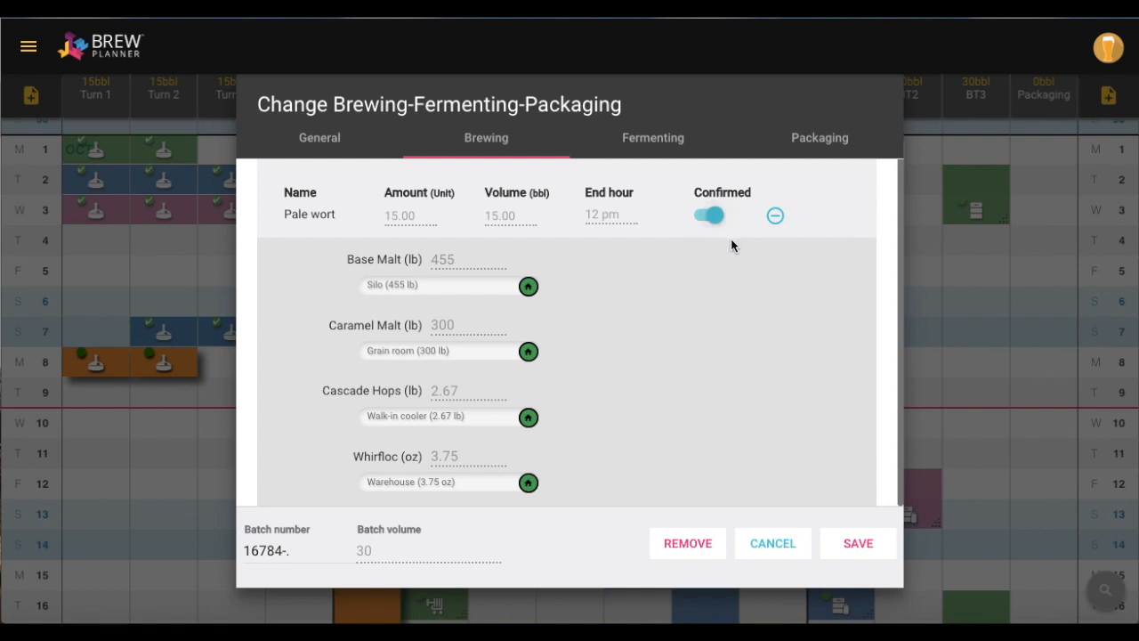
Confirm the Pale wort of Turn 2 and save the changed order
scroll(727, 285, "down", 1)
scroll(727, 286, "down", 5)
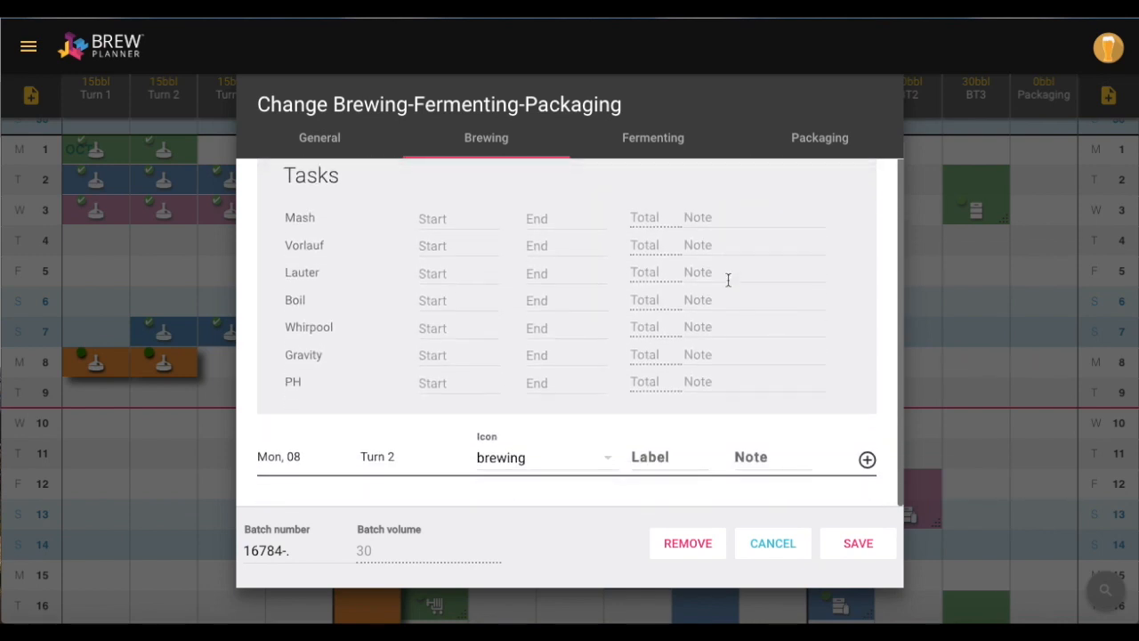
left_click(867, 459)
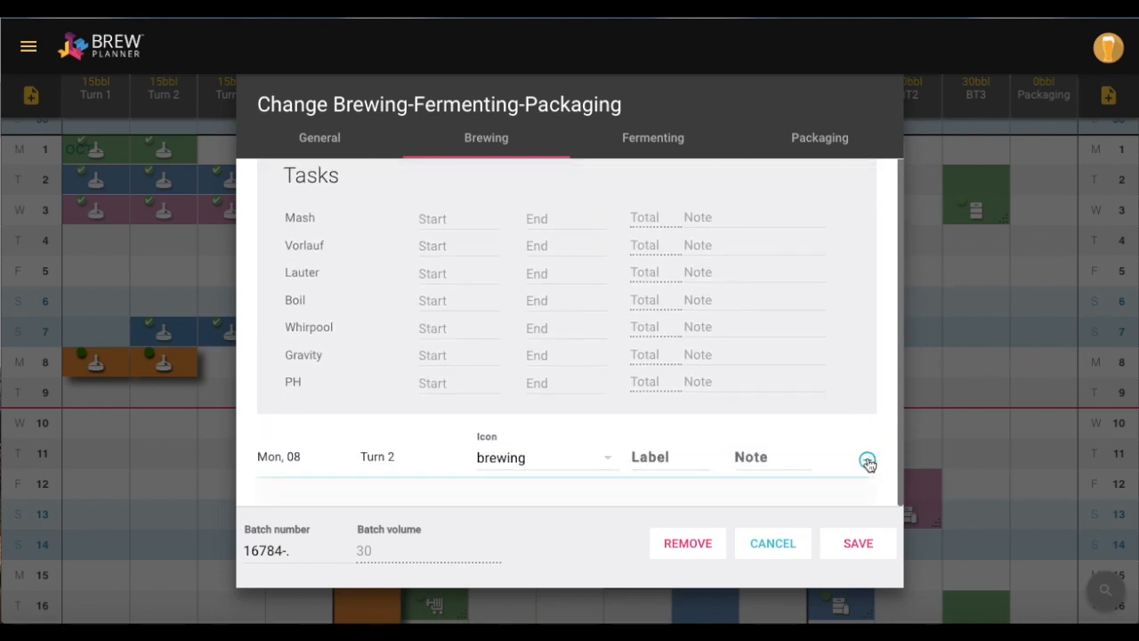
scroll(784, 444, "down", 5)
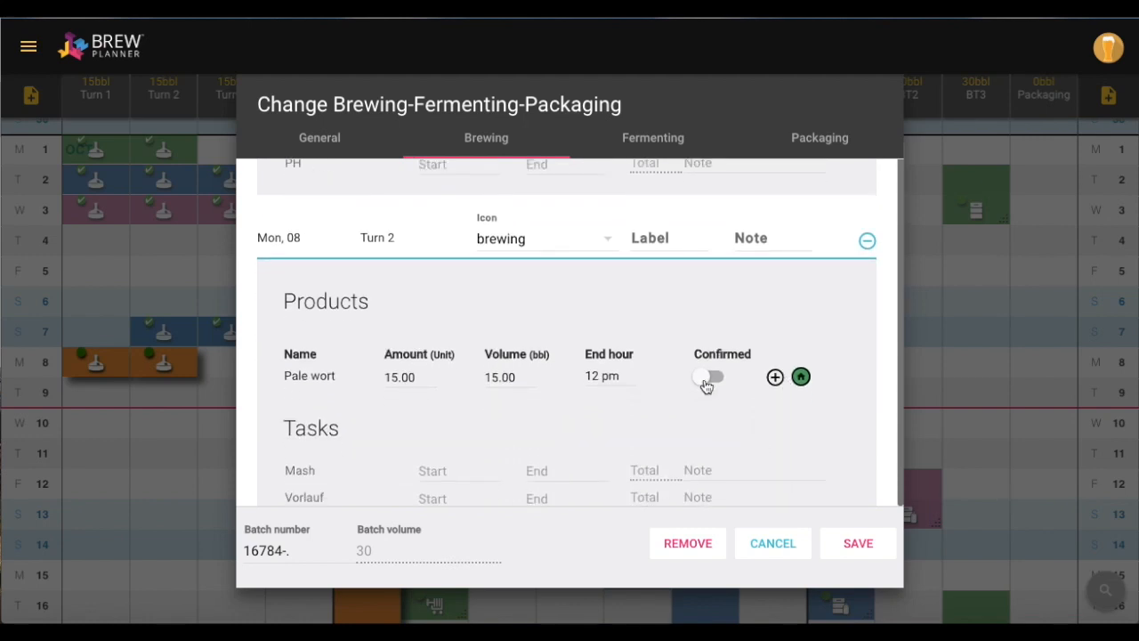
left_click(703, 378)
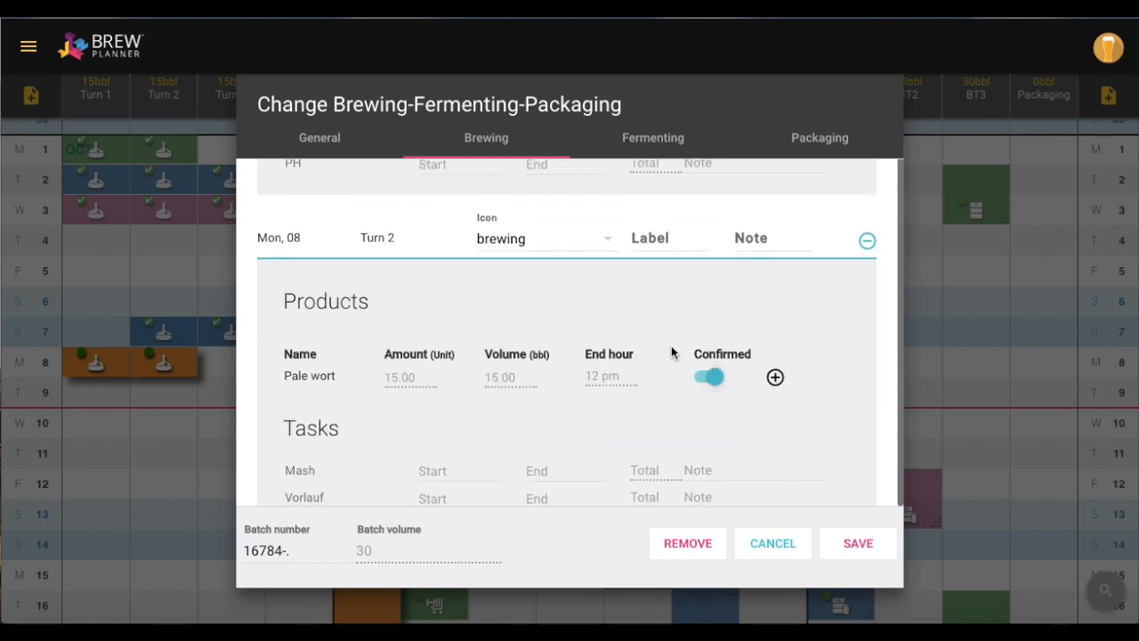
left_click(852, 544)
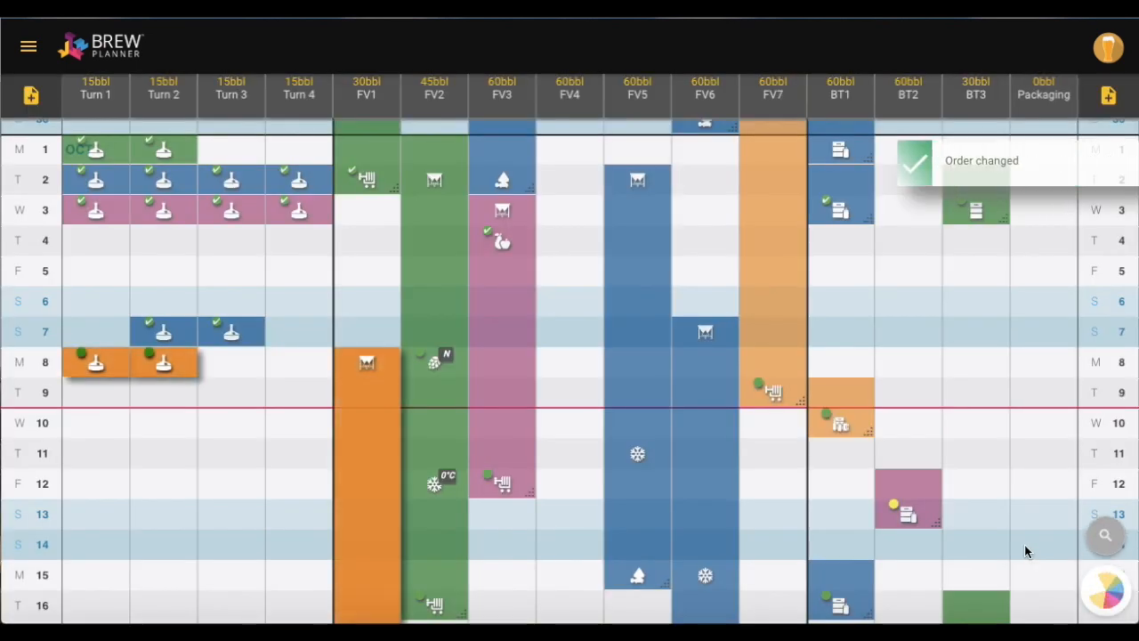
left_click(1104, 595)
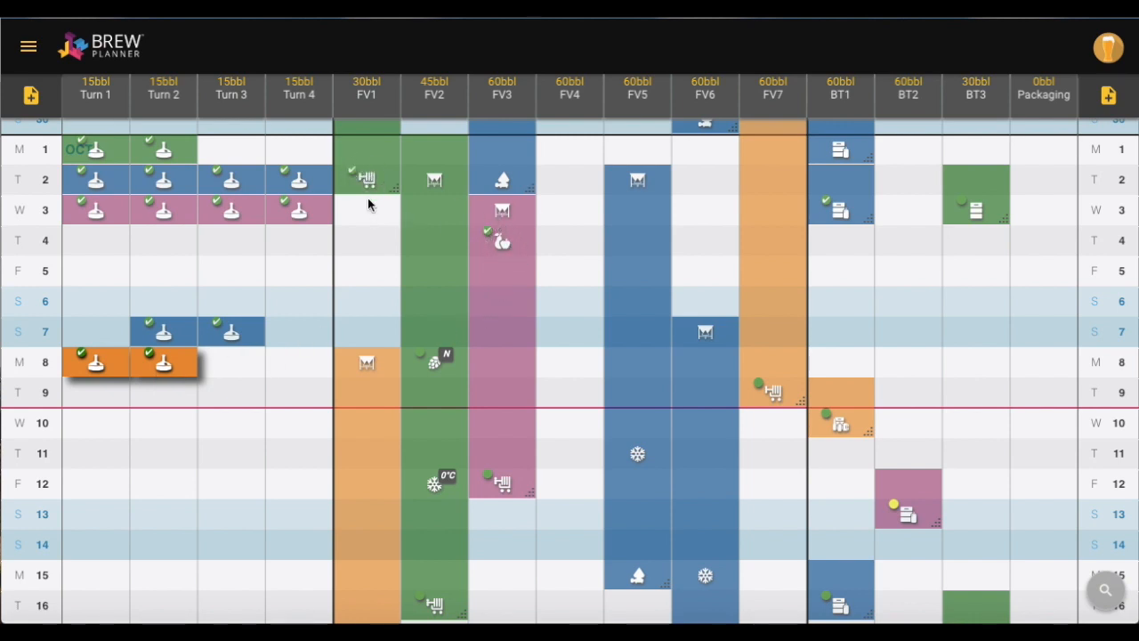
Open the FV6 batch from its September 29 barrel entry and view its general information
scroll(368, 198, "up", 1)
scroll(369, 206, "up", 2)
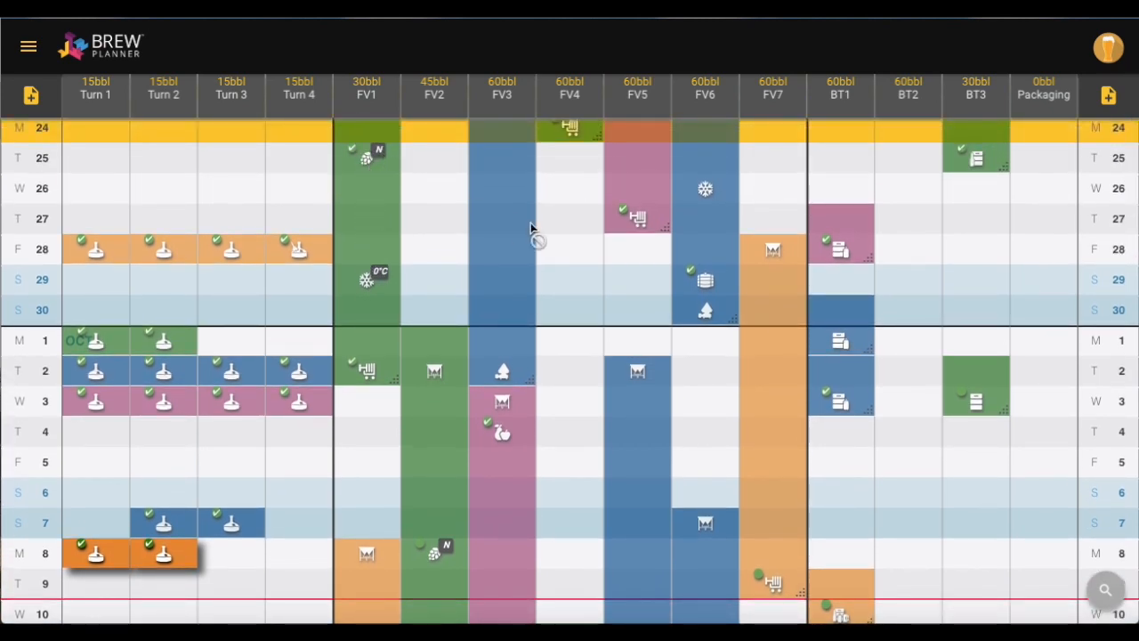
scroll(476, 257, "down", 1)
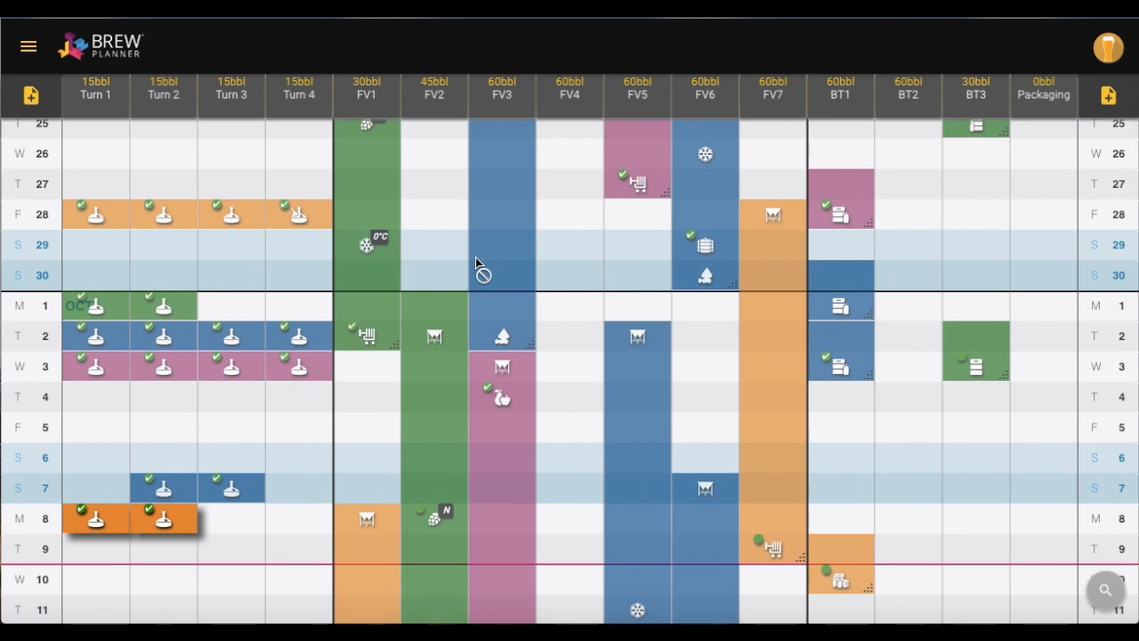
scroll(475, 257, "down", 1)
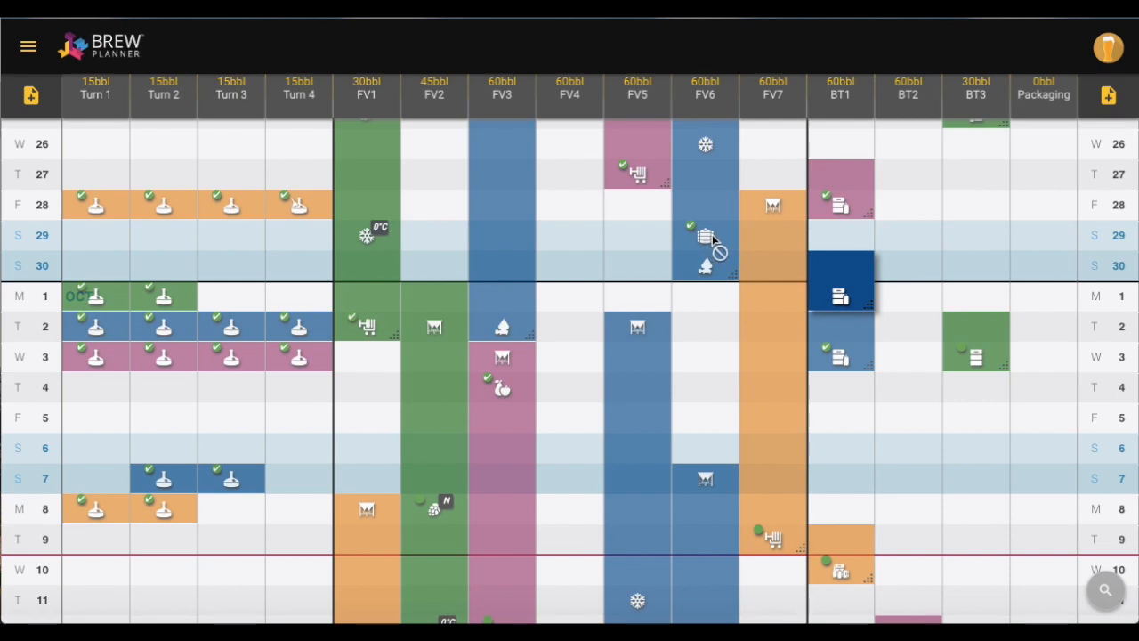
left_click(712, 242)
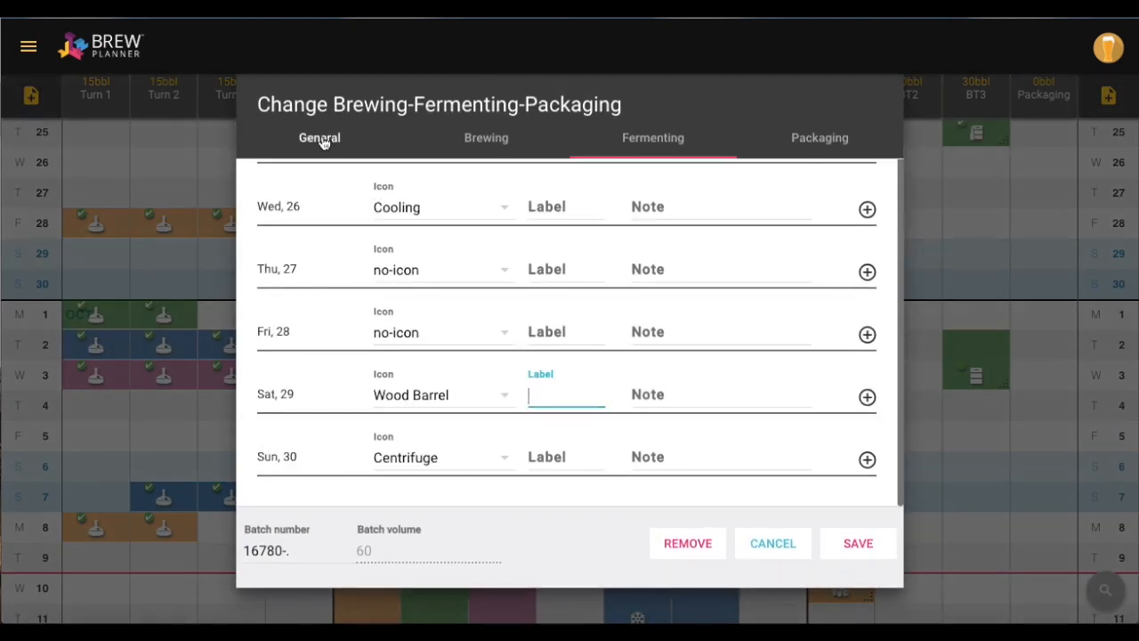
left_click(322, 140)
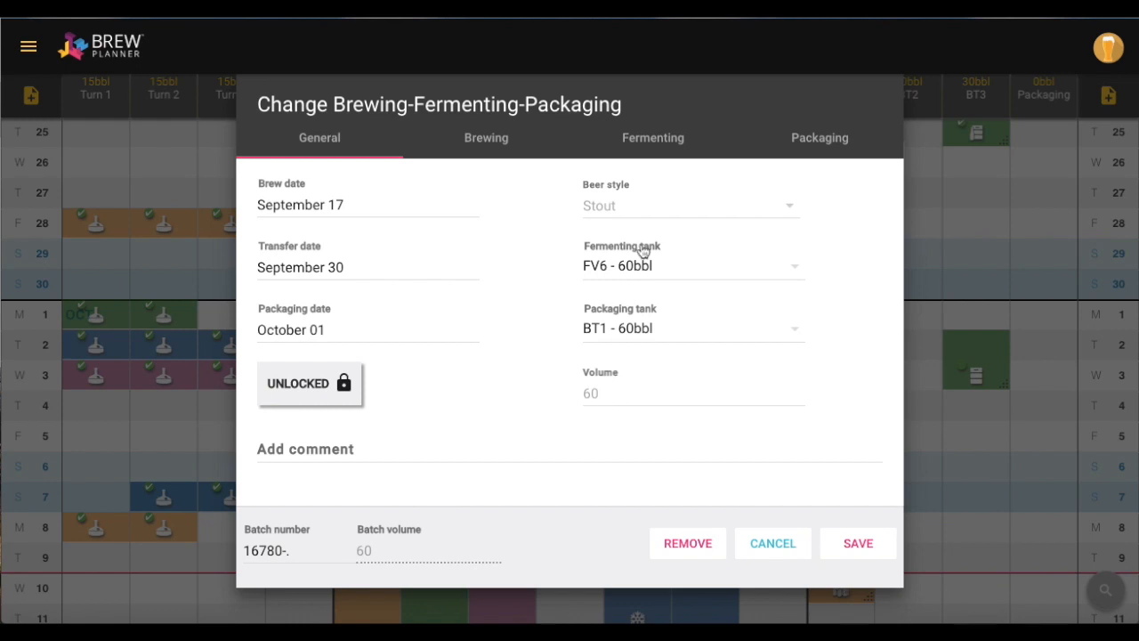
Examine the Wood Barrel product and its components in the September 29 fermenting entry, and close the batch without saving
left_click(665, 142)
scroll(665, 325, "down", 2)
scroll(665, 323, "down", 6)
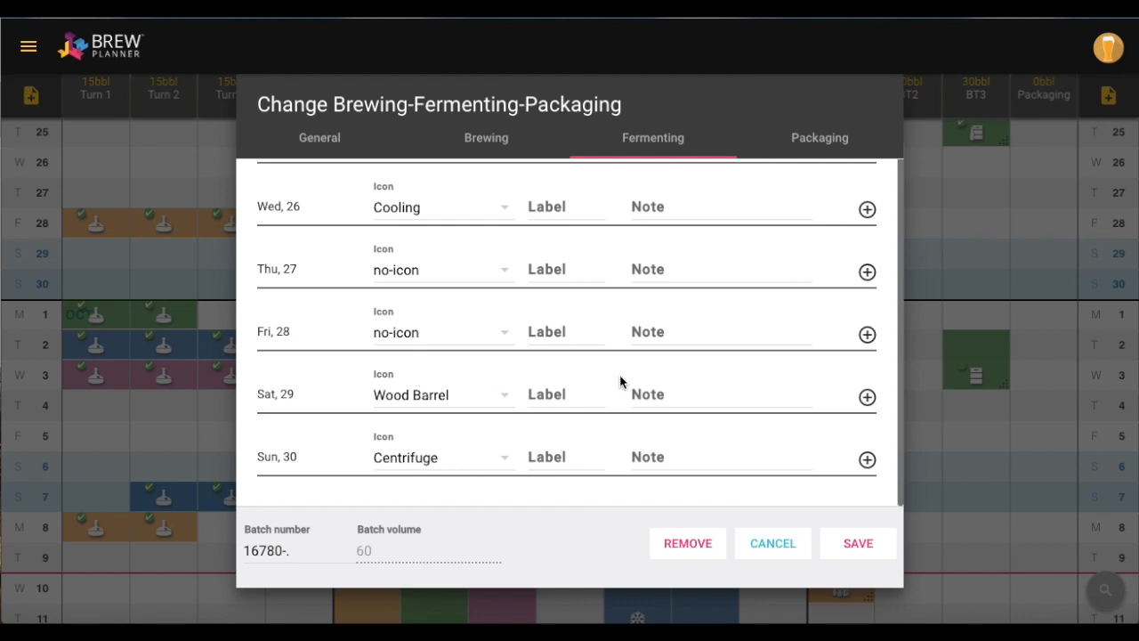
left_click(867, 400)
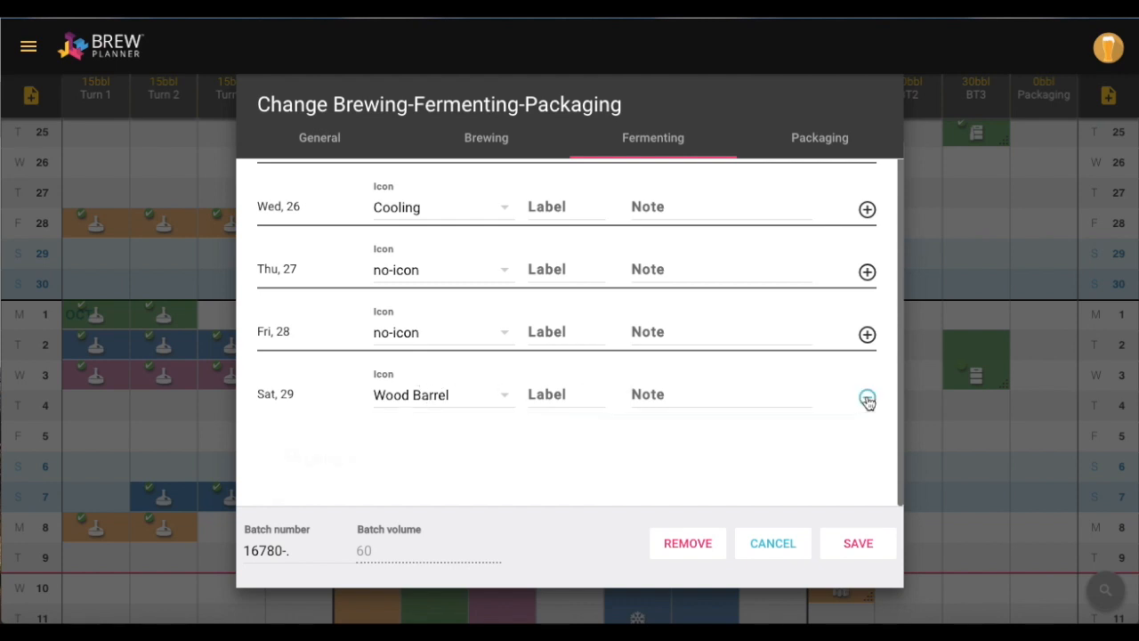
scroll(756, 375, "down", 2)
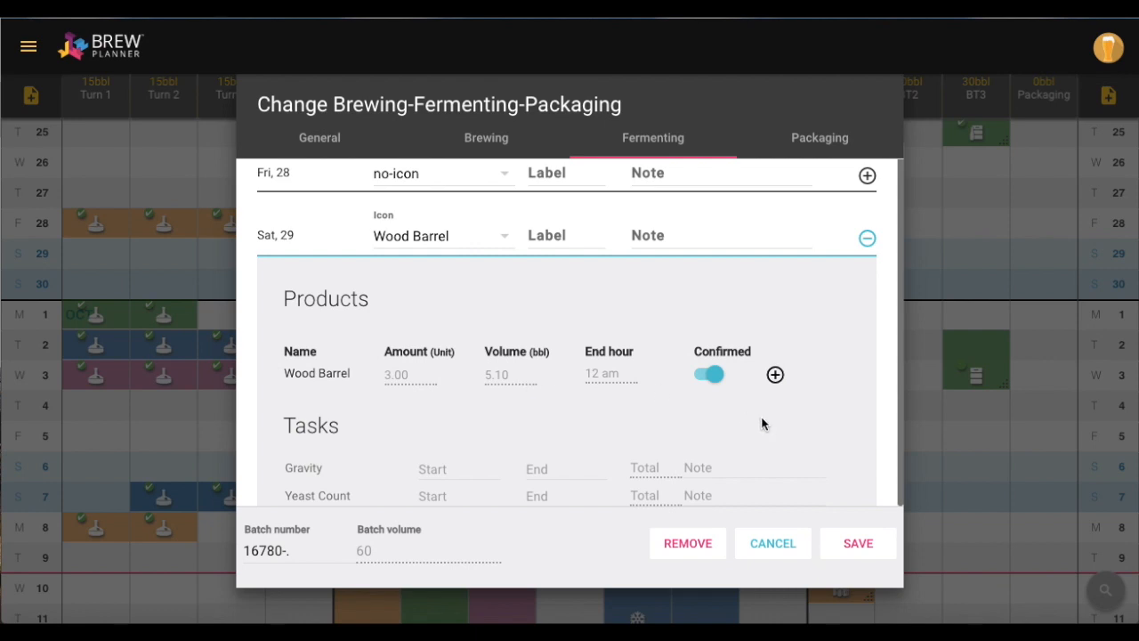
left_click(775, 375)
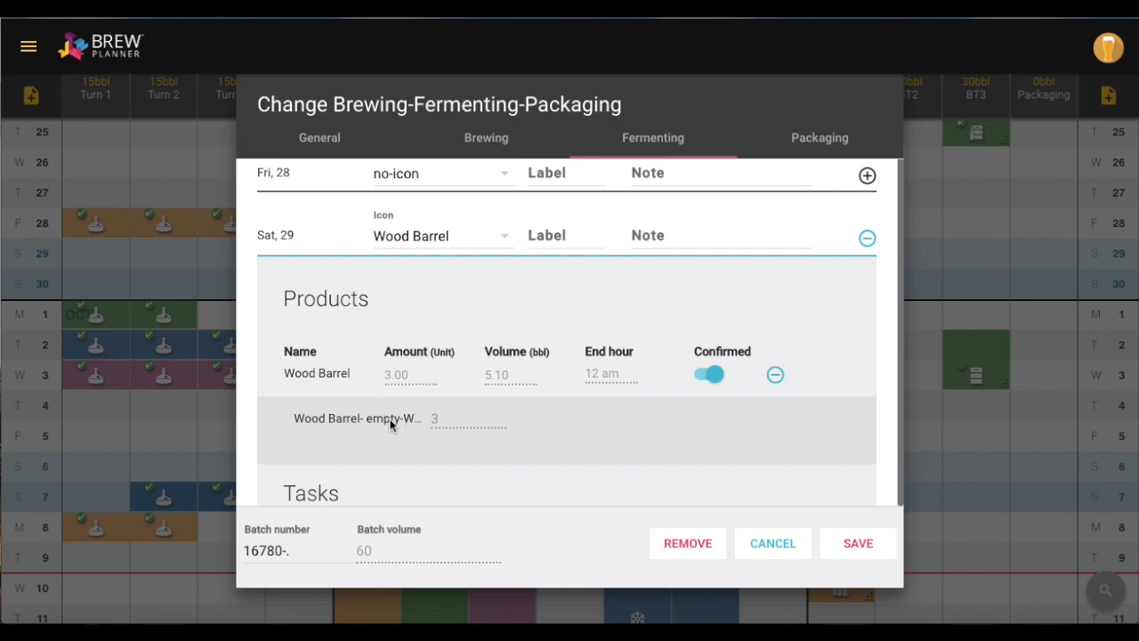
left_click(771, 543)
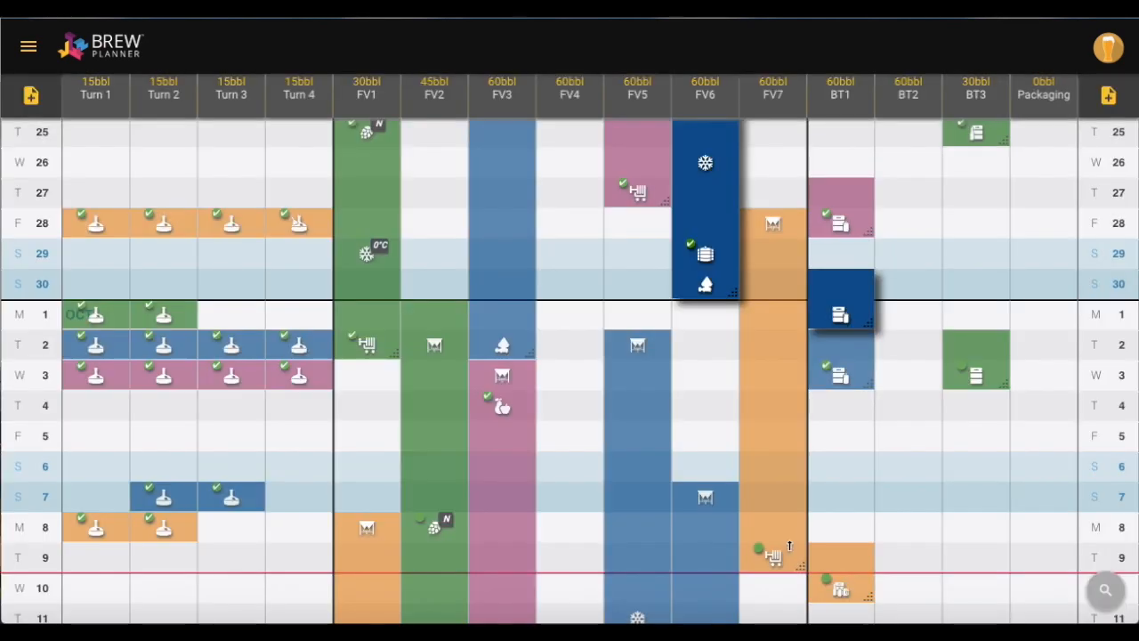
Open Inventory & transfers and filter the items by "wood barr" to check the barrel stock
left_click(28, 47)
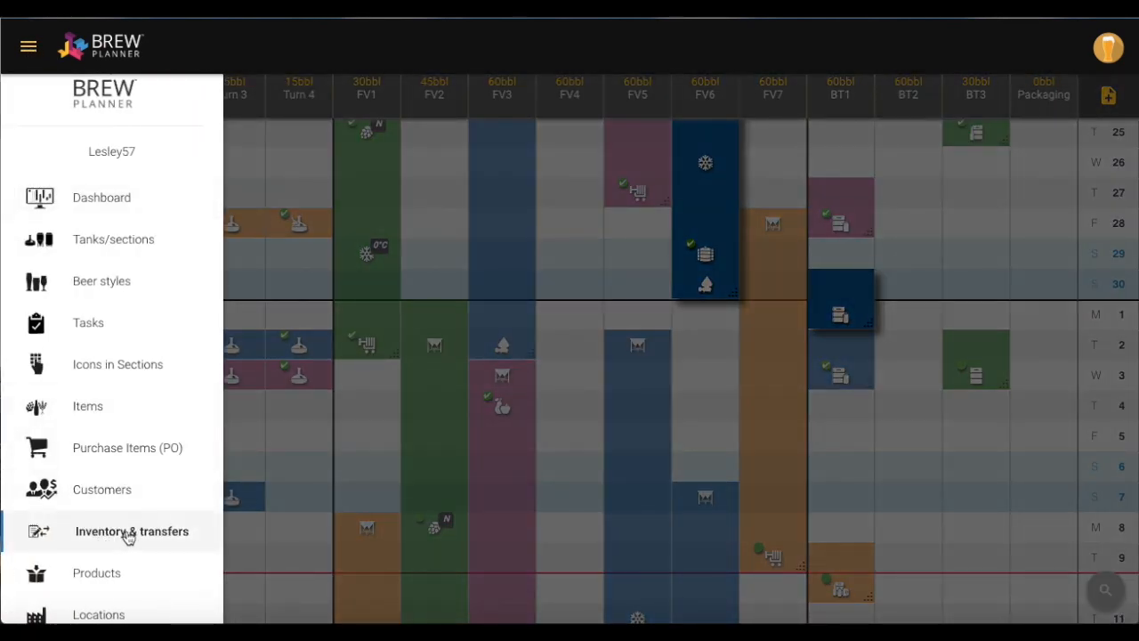
left_click(162, 537)
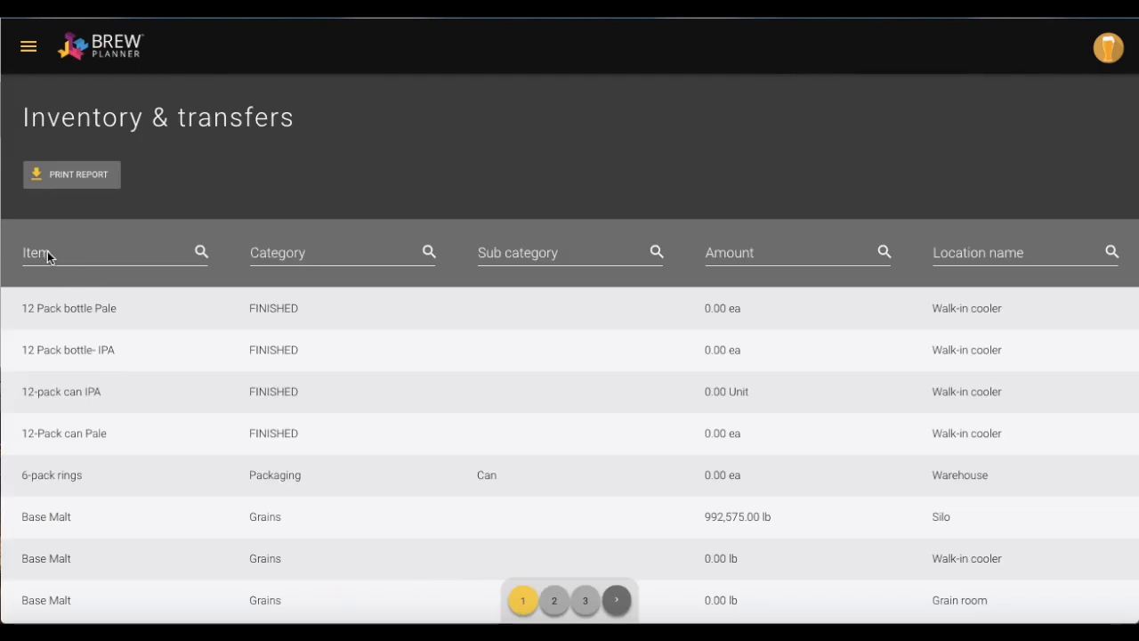
left_click(48, 257)
type("wood barr")
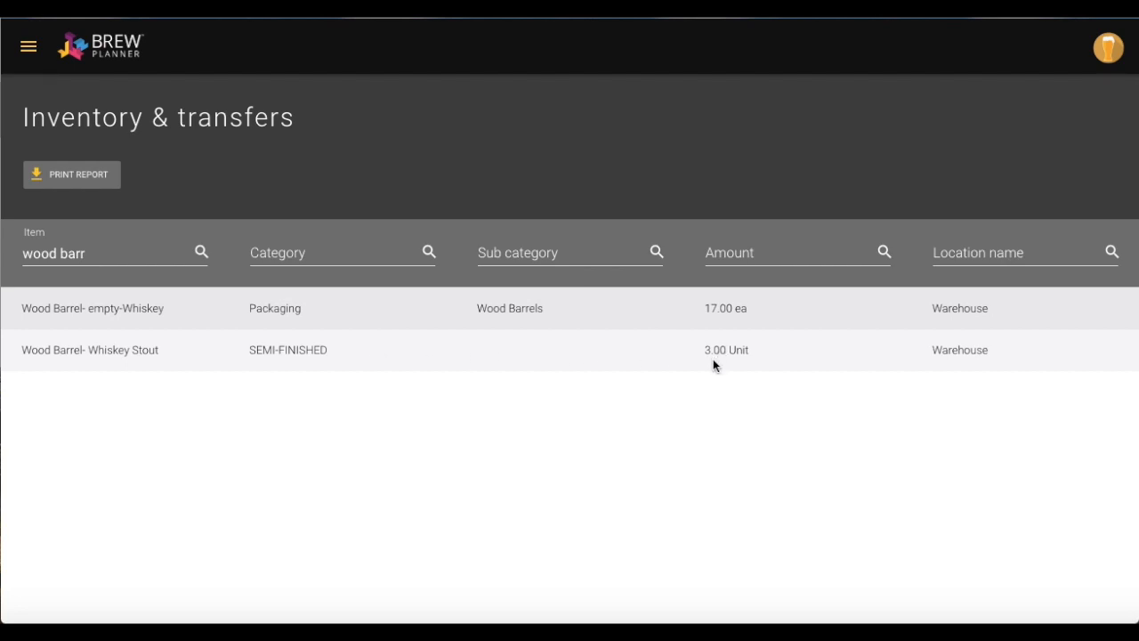
Return to the dashboard and start a packaging-only order in BT2 on October 09 with the Whiskey Stout beer style
left_click(27, 47)
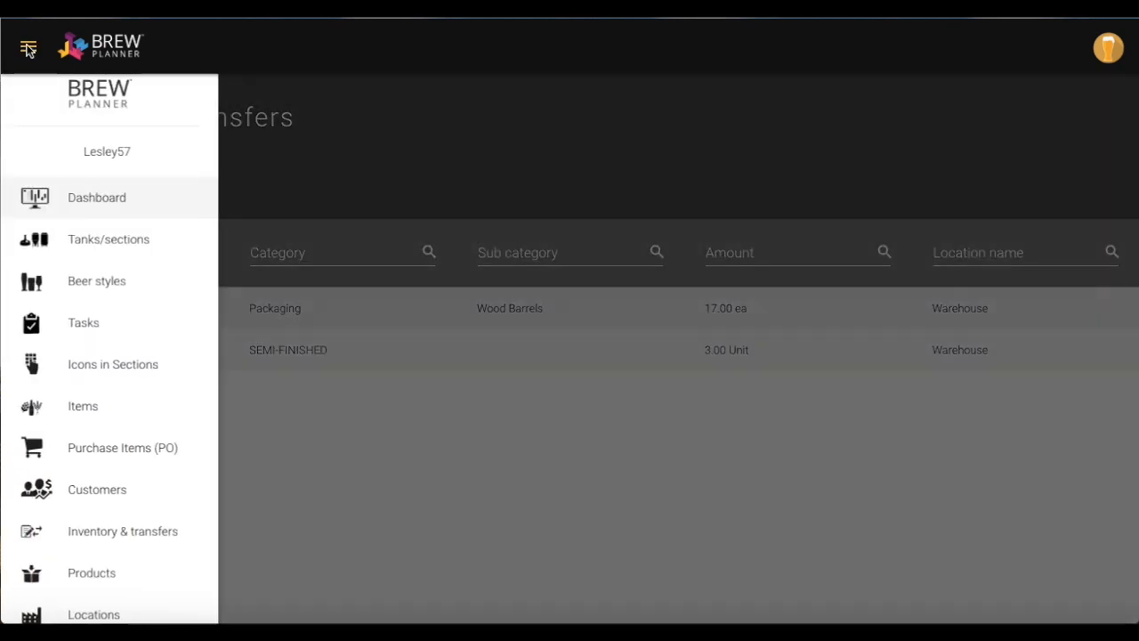
left_click(80, 203)
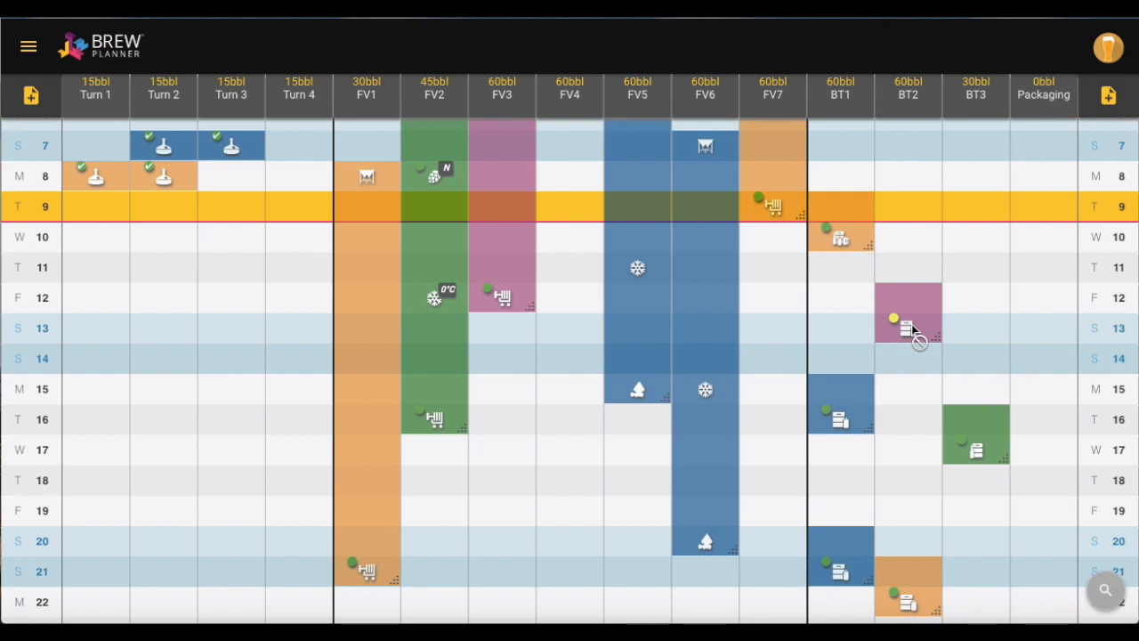
scroll(911, 327, "up", 3)
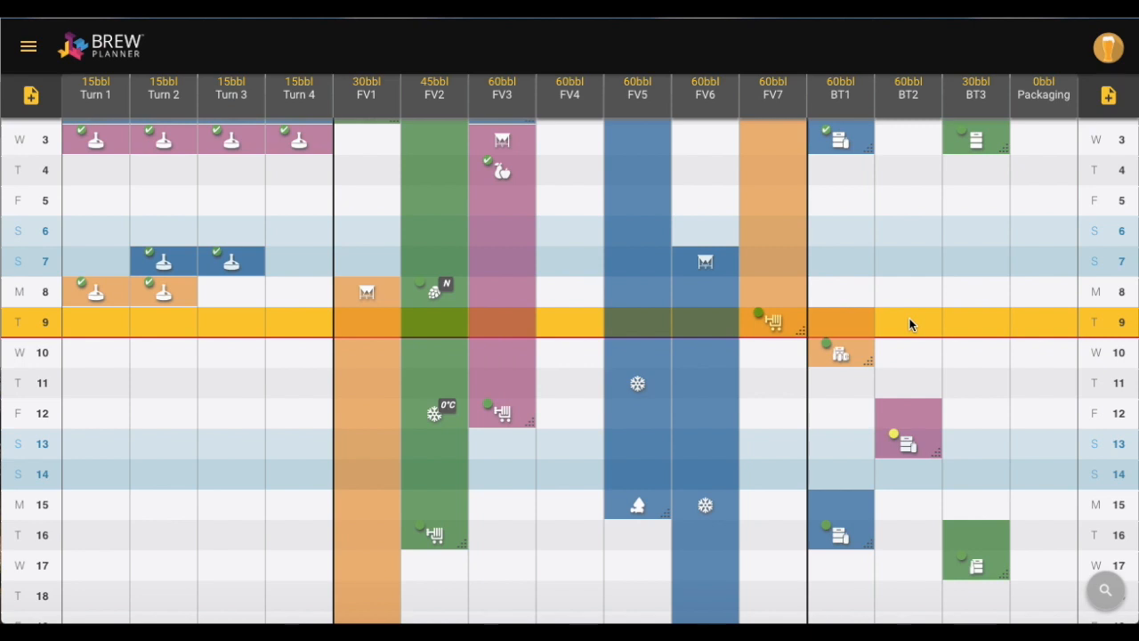
left_click(909, 320)
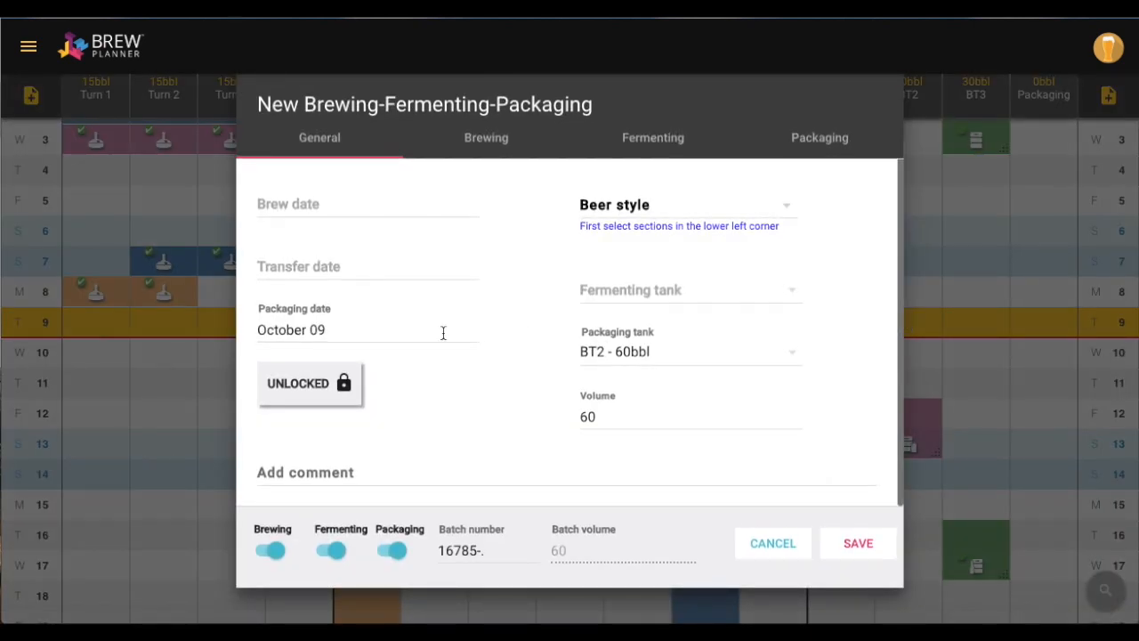
left_click(333, 551)
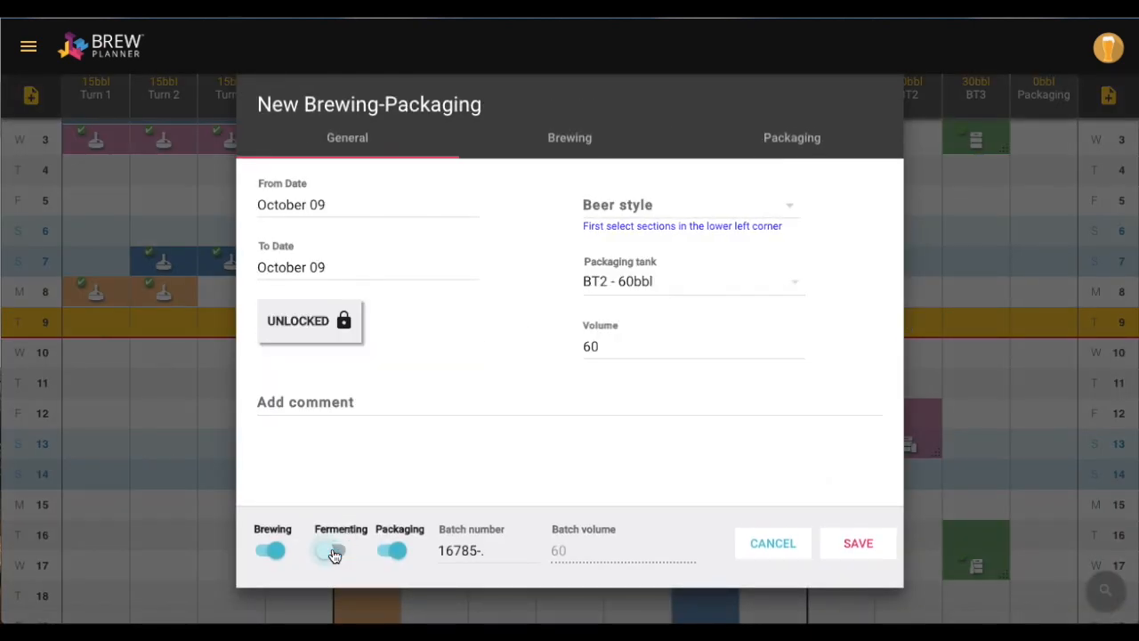
left_click(273, 551)
left_click(643, 207)
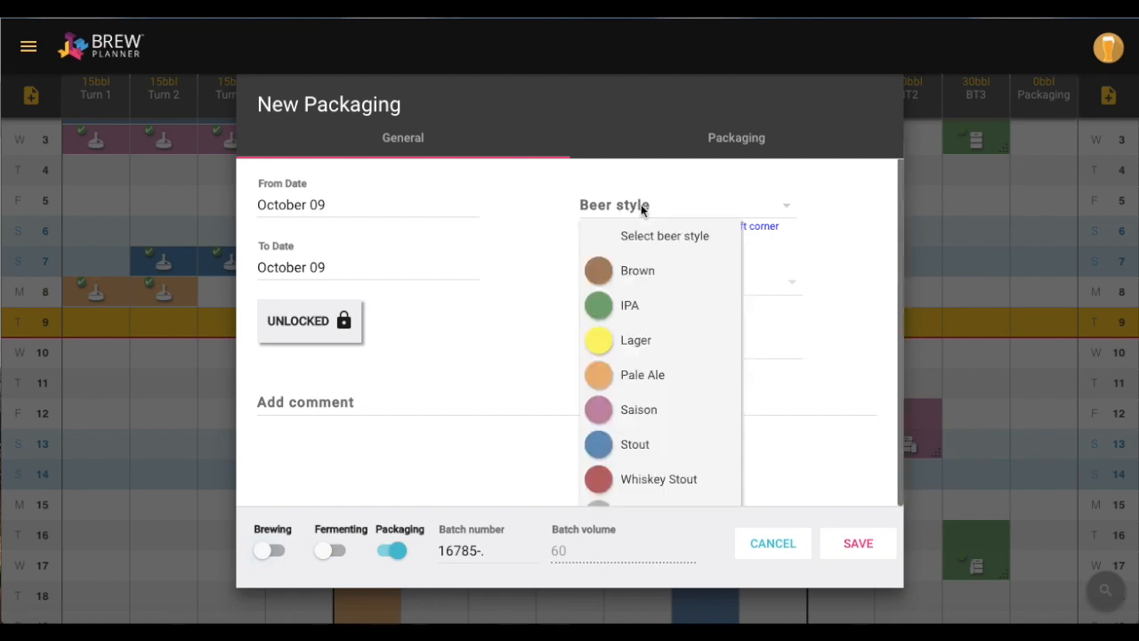
left_click(631, 481)
Set the Wood Barrel product amount to 3 units in the Monday 08 packaging entry of the new order
left_click(731, 139)
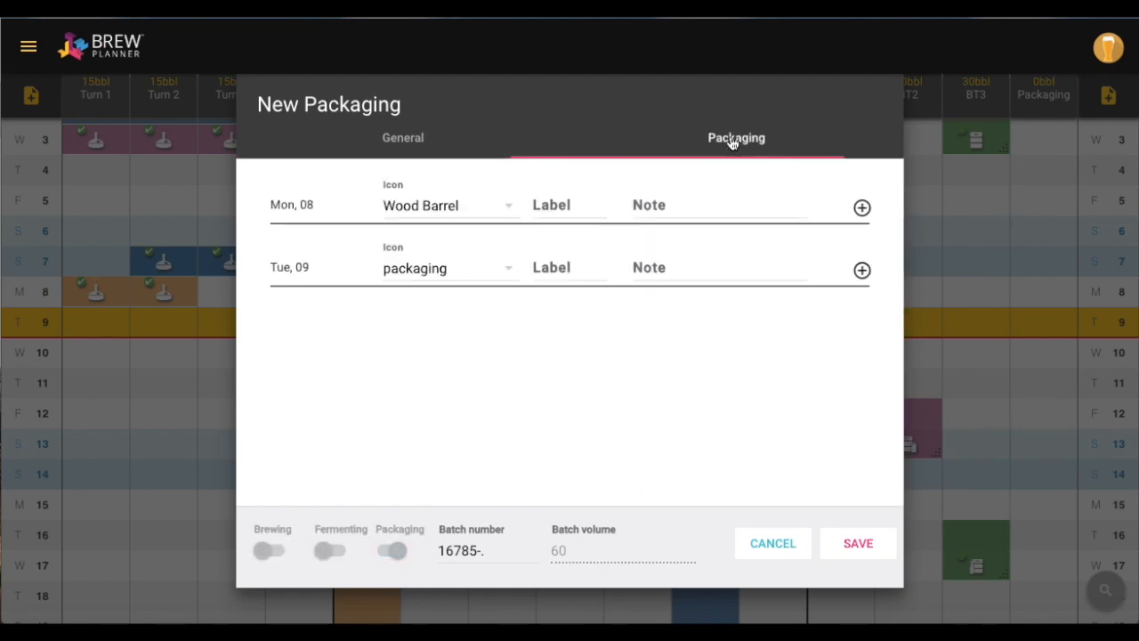
left_click(861, 209)
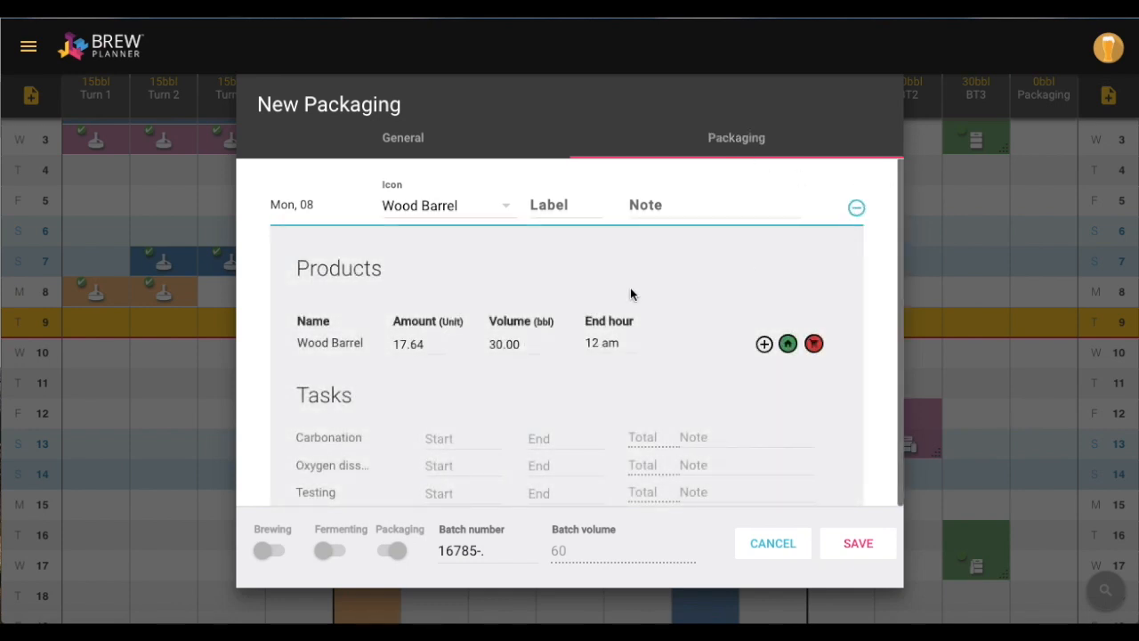
left_click_drag(429, 344, 395, 344)
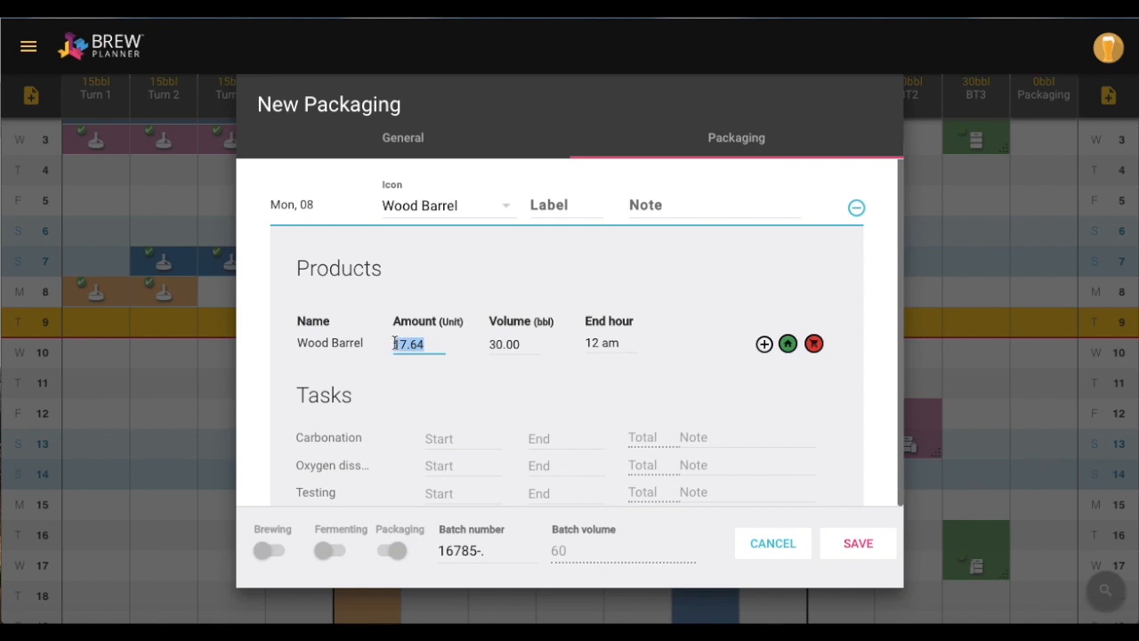
type("3")
left_click(499, 291)
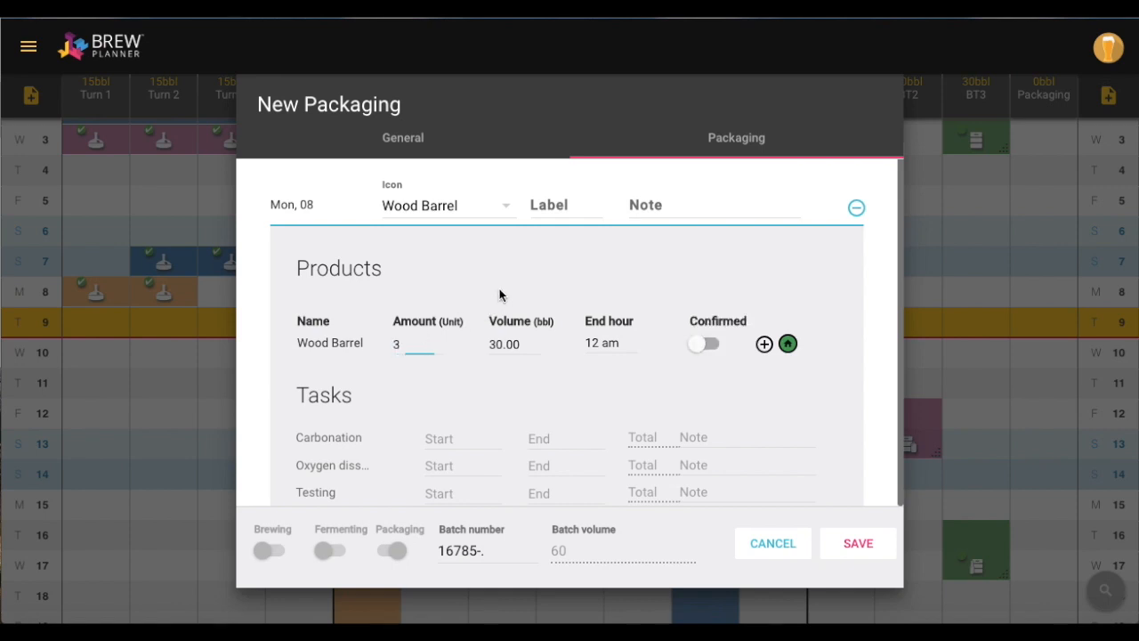
Check the Wood Barrel components, confirm the product, and save the new order with the schedule changes uploaded
left_click(764, 345)
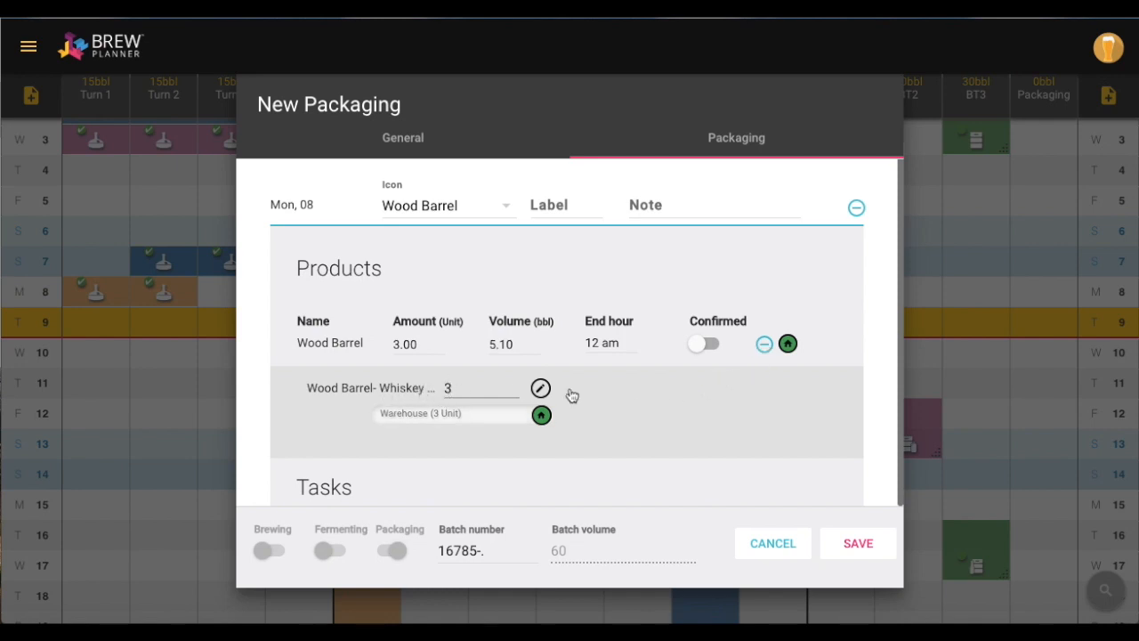
left_click(704, 346)
left_click(857, 544)
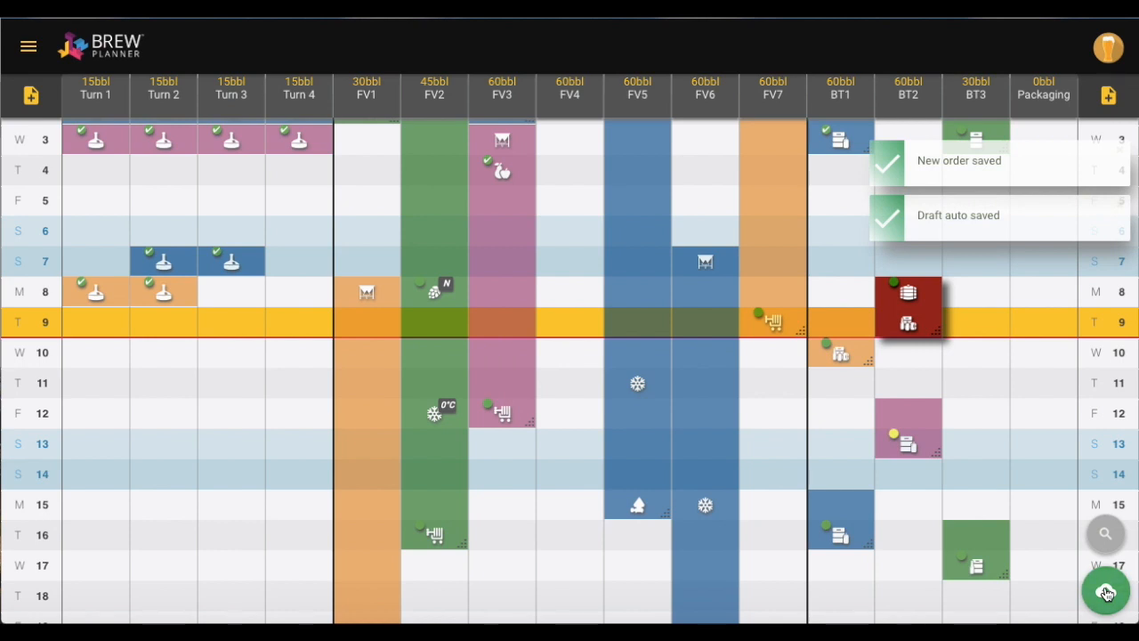
left_click(1106, 591)
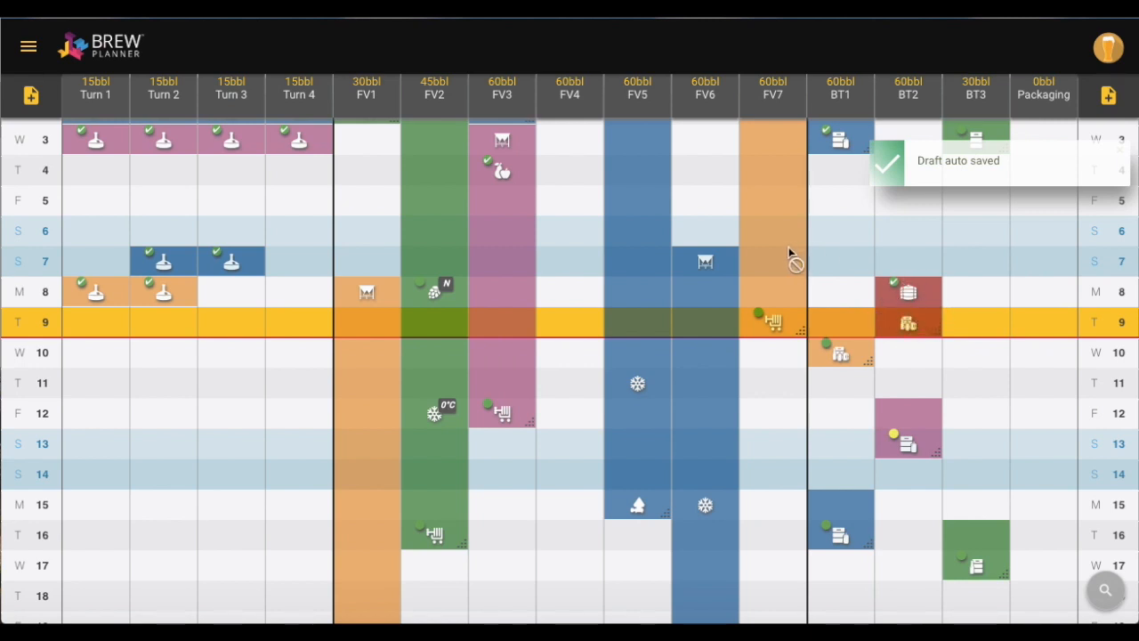
Open Inventory & transfers and filter the items by "wood barrel" to check the barrel stock
left_click(28, 46)
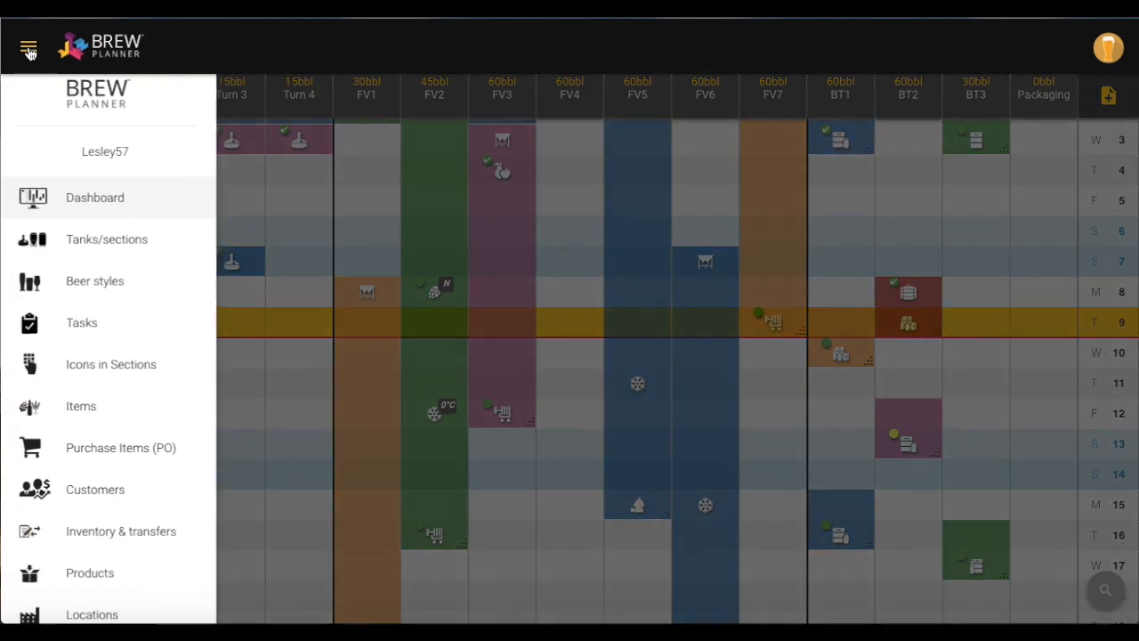
left_click(121, 534)
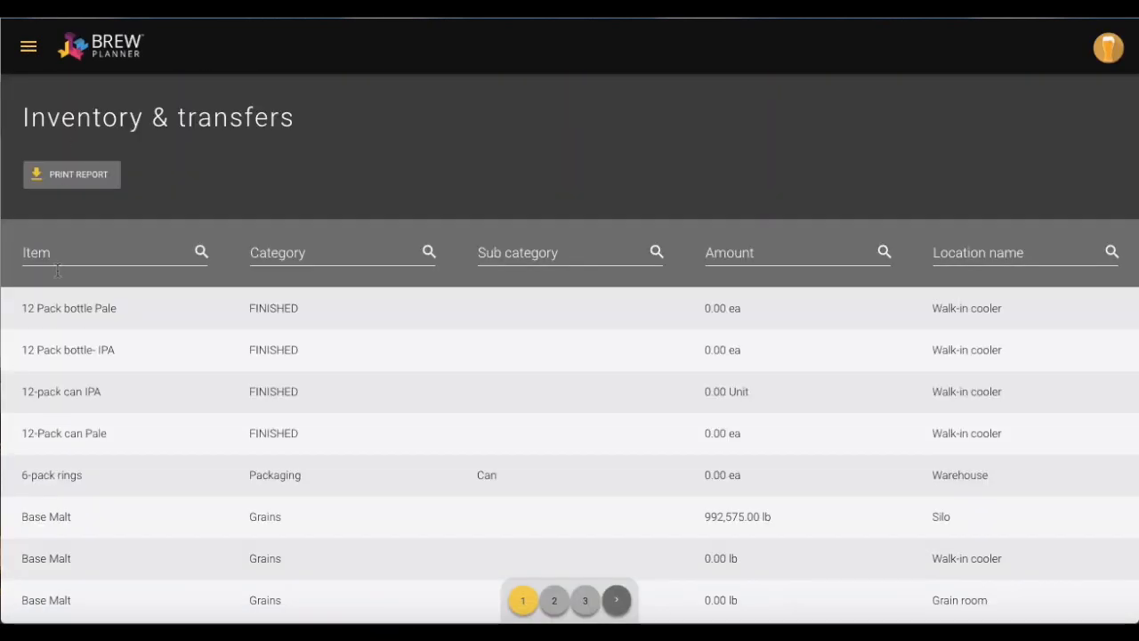
left_click(57, 256)
type("woo")
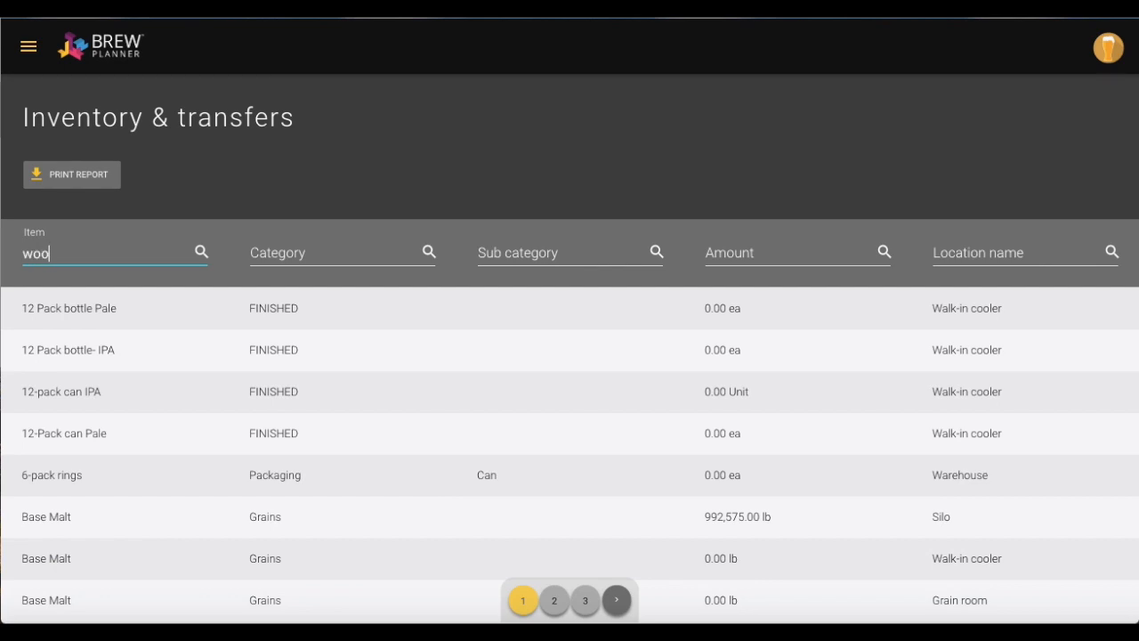
type("d barre")
left_click(57, 296)
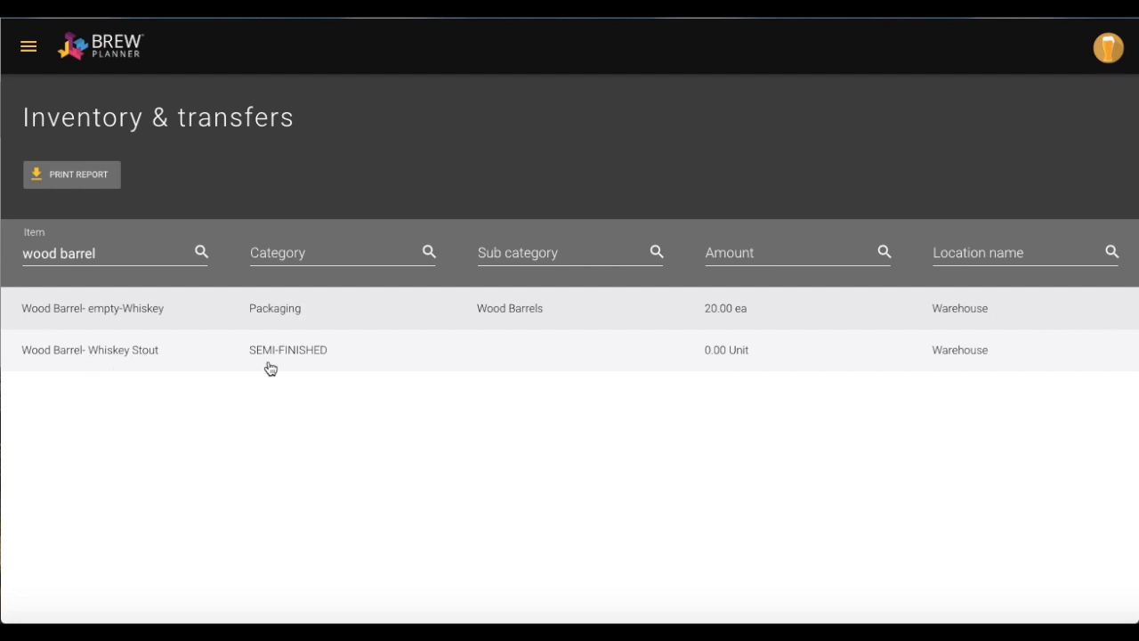
Return to the dashboard and open the packaging details of the BT3 keg batch on October 3
left_click(28, 47)
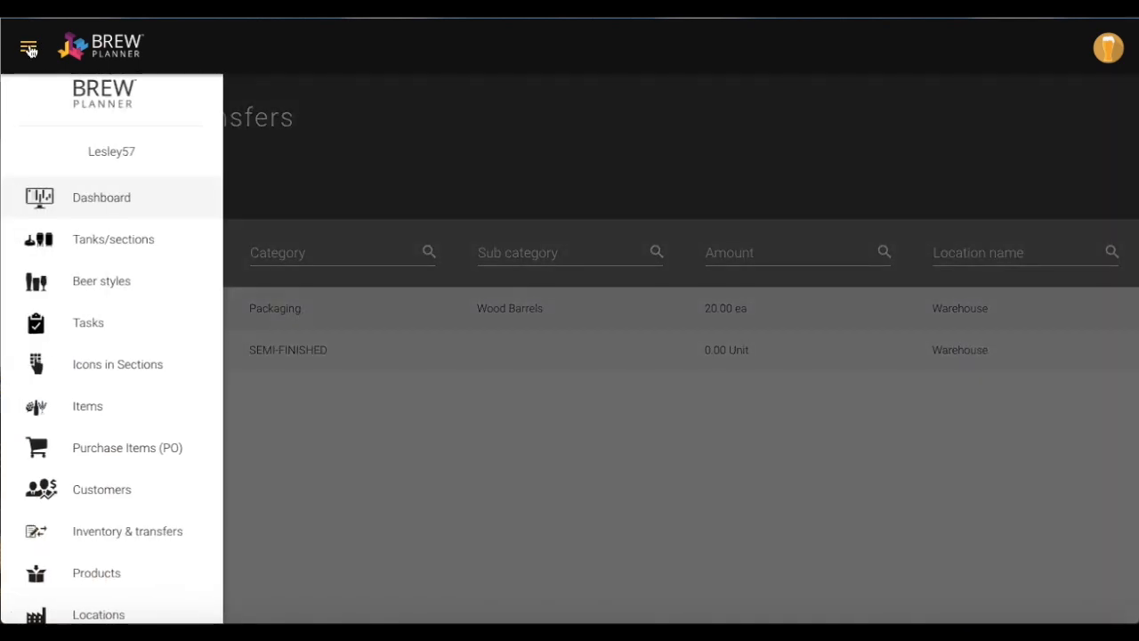
left_click(59, 199)
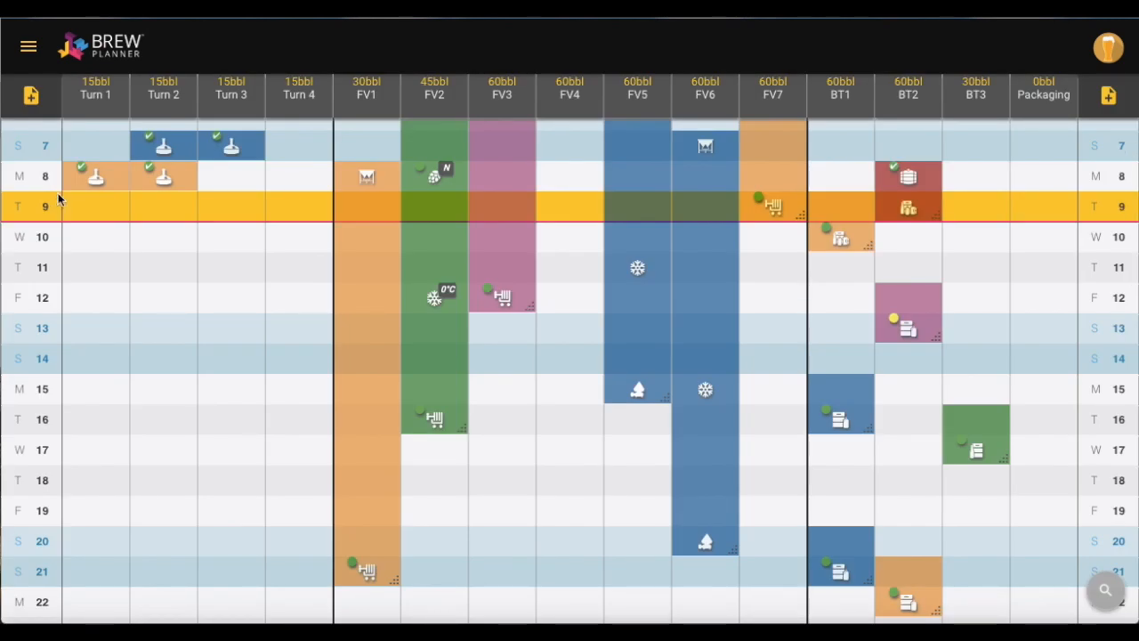
scroll(716, 251, "up", 2)
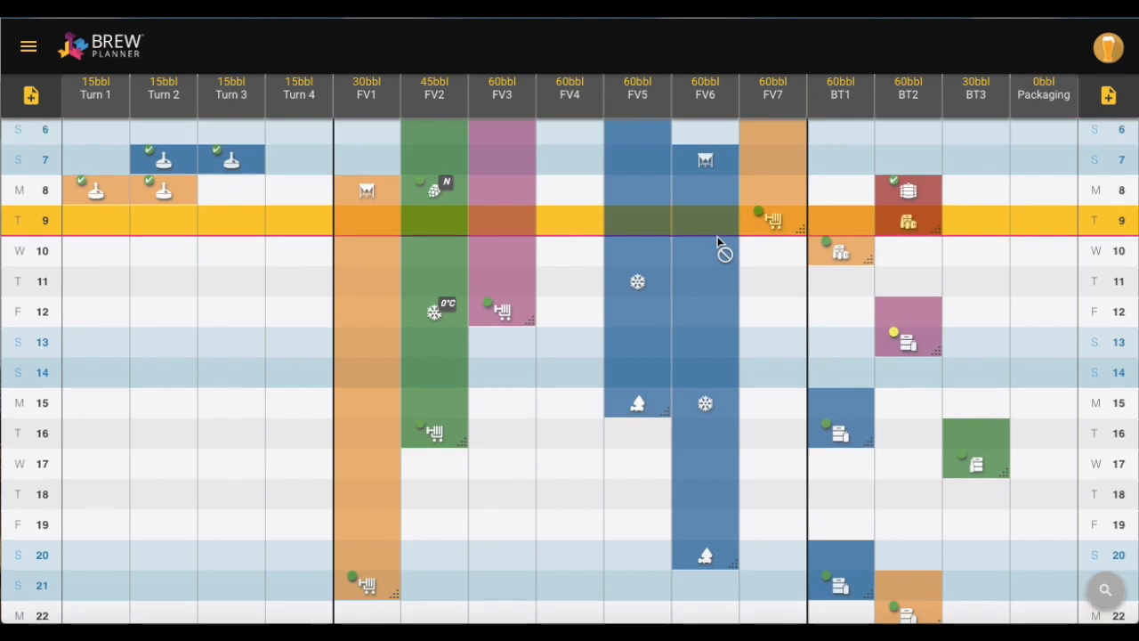
scroll(716, 247, "up", 2)
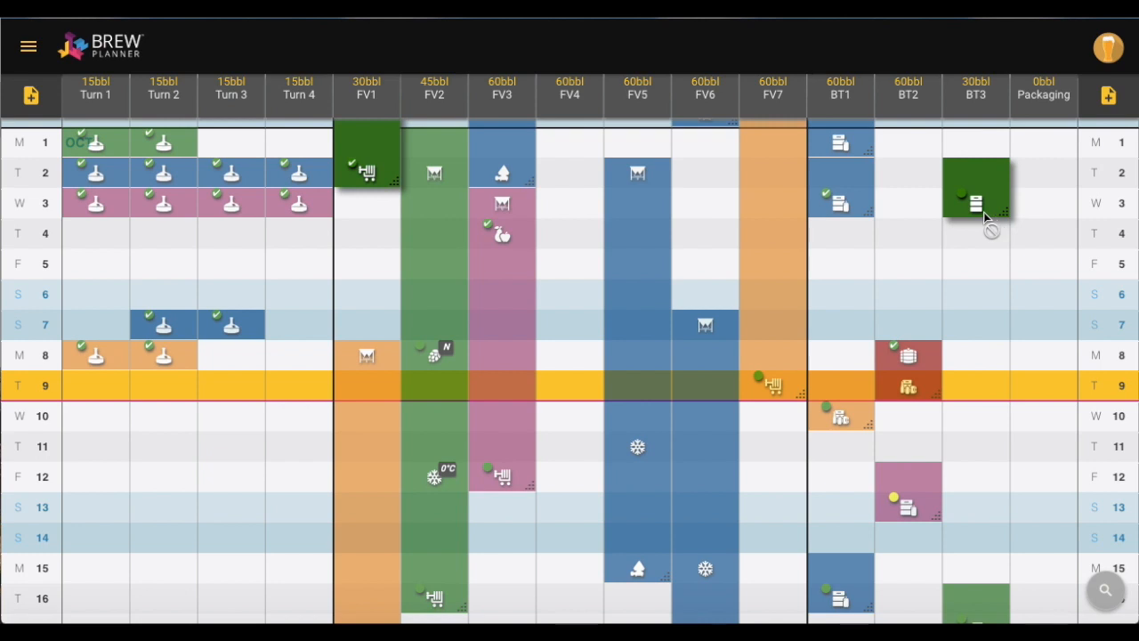
left_click(976, 206)
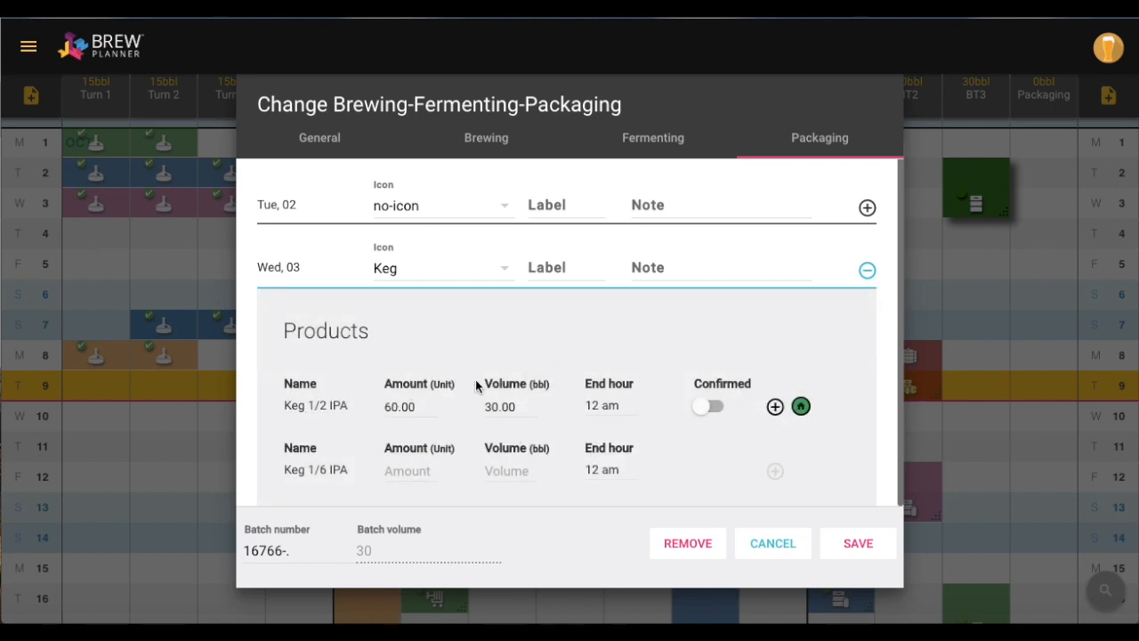
Set the Keg 1/2 IPA amount to 44 units and the Keg 1/6 IPA amount to 42 units
scroll(475, 379, "down", 1)
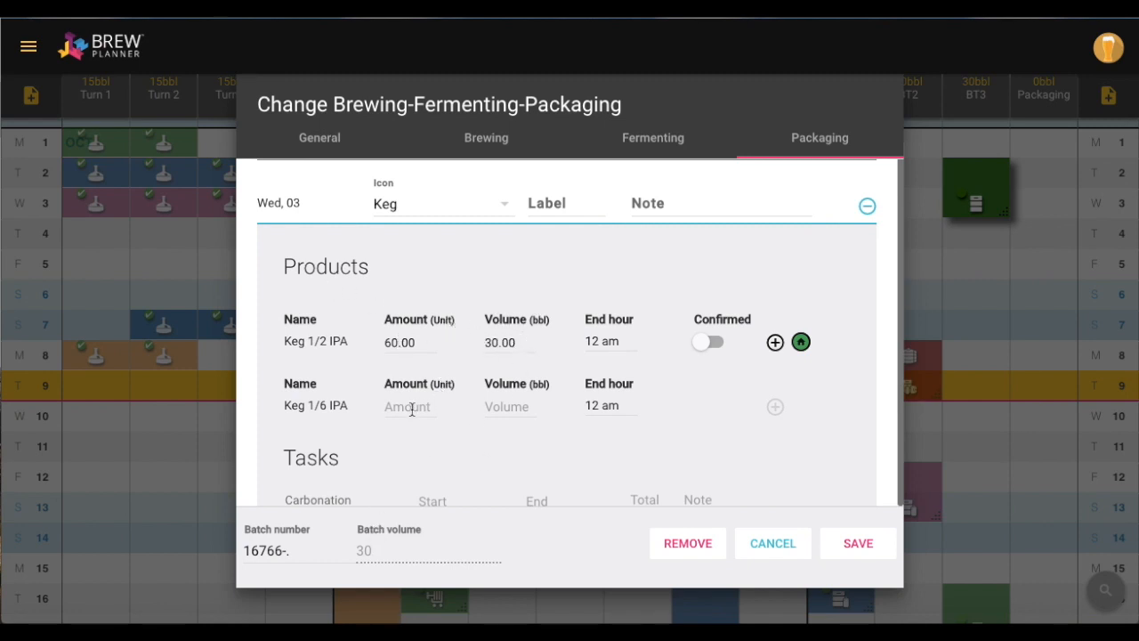
left_click_drag(418, 345, 385, 346)
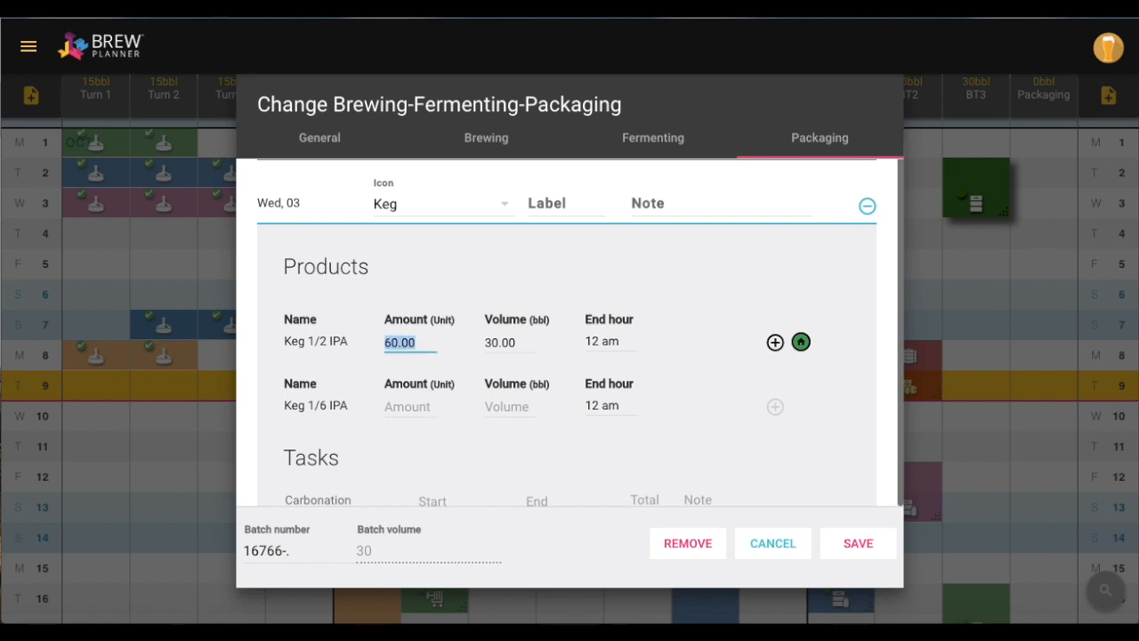
type("44")
left_click(408, 406)
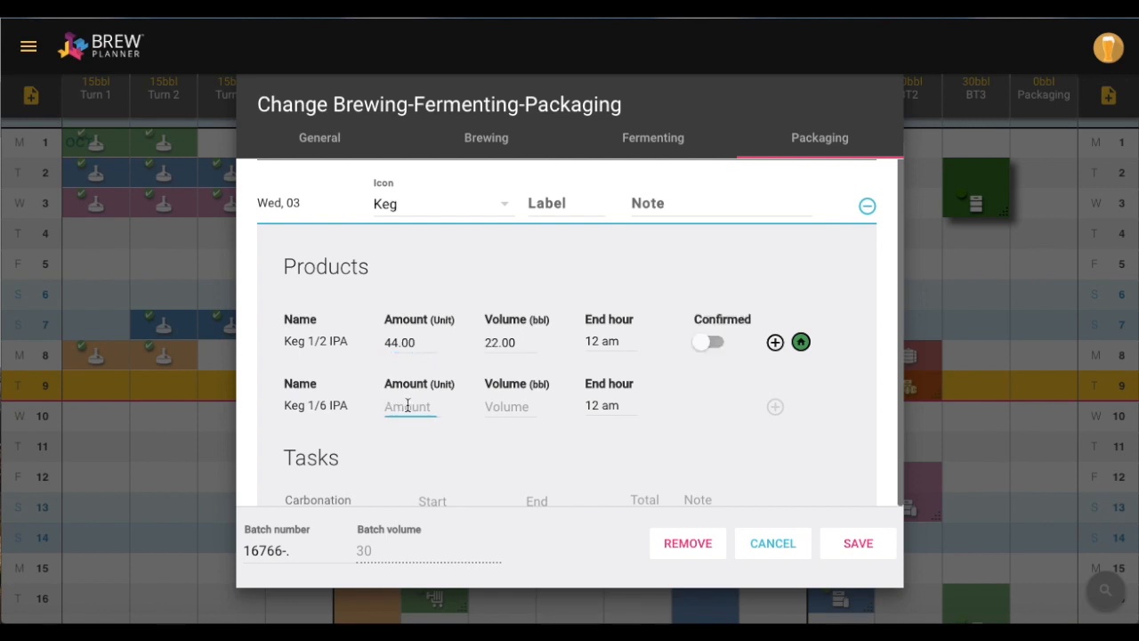
type("42")
left_click(654, 365)
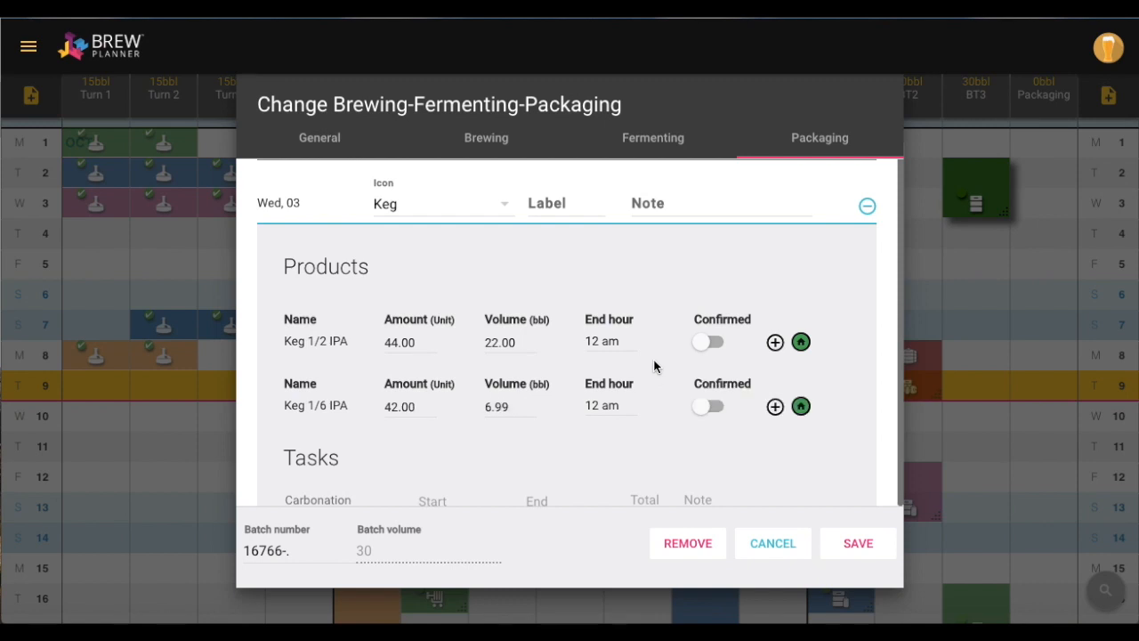
After checking the Keg 1/6 IPA components, confirm both IPA keg products and save the changed order, uploading the schedule changes
left_click(775, 407)
scroll(771, 436, "down", 2)
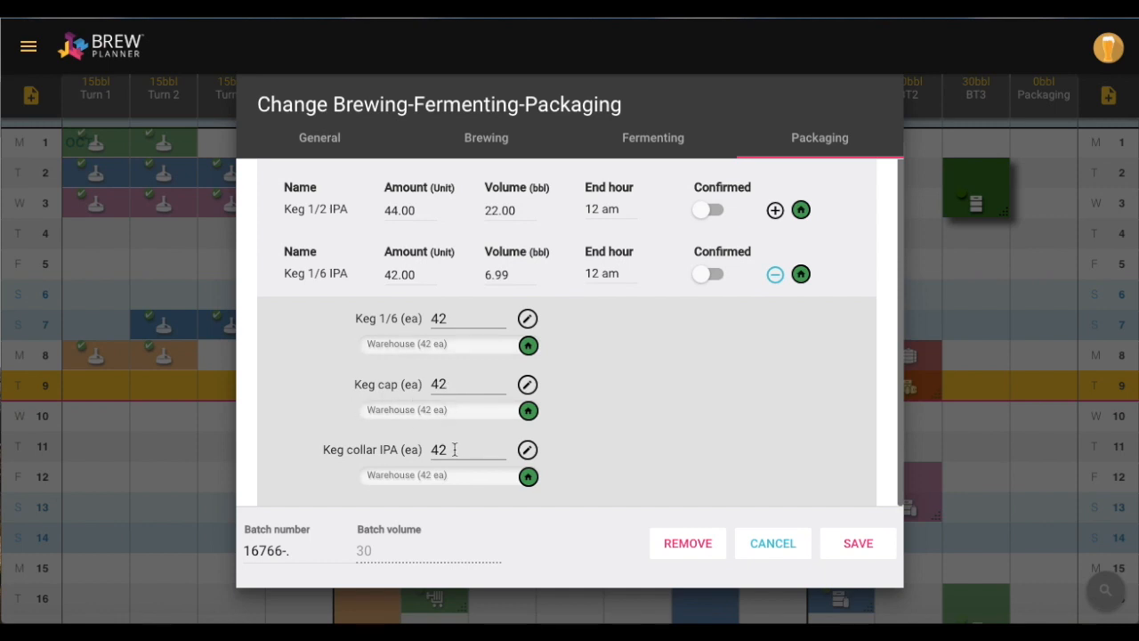
scroll(696, 425, "up", 1)
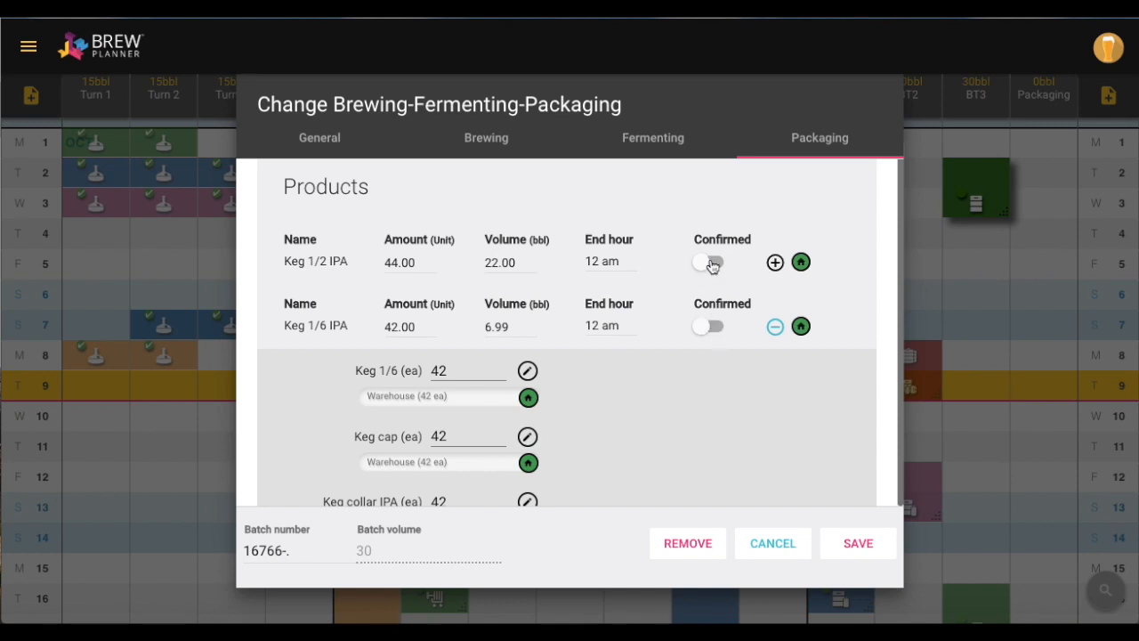
left_click(710, 328)
left_click(710, 331)
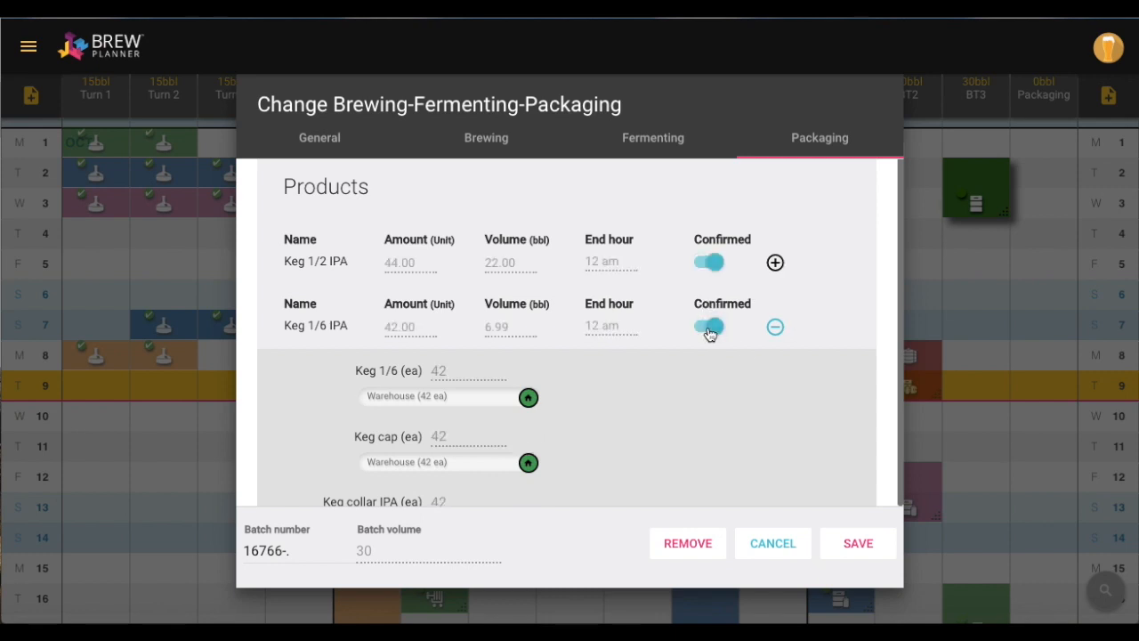
left_click(852, 551)
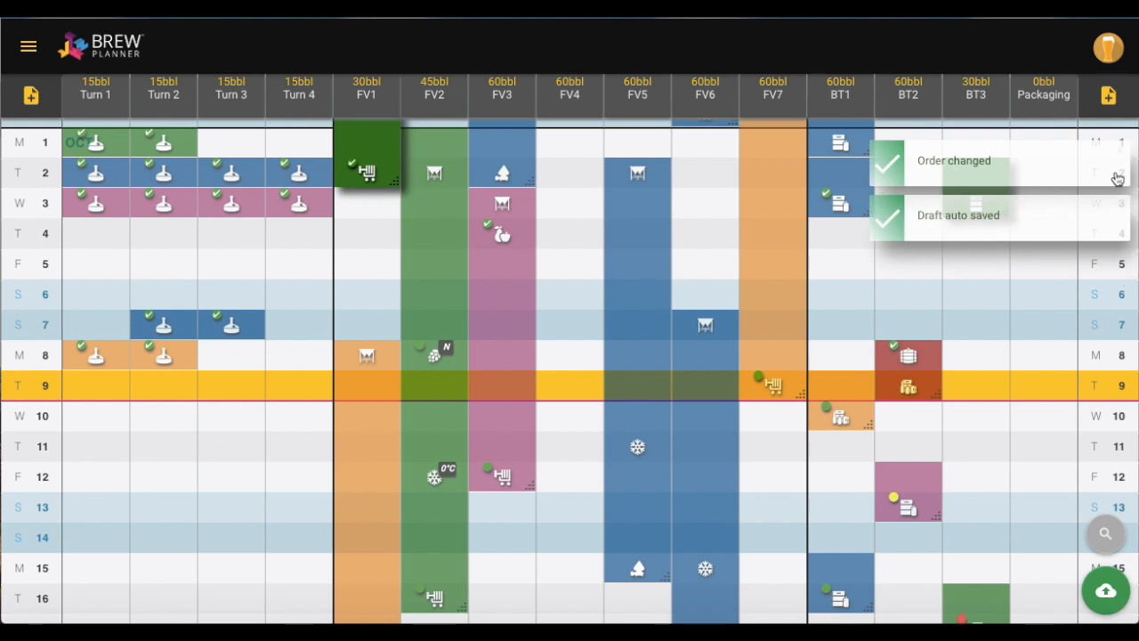
left_click(1105, 591)
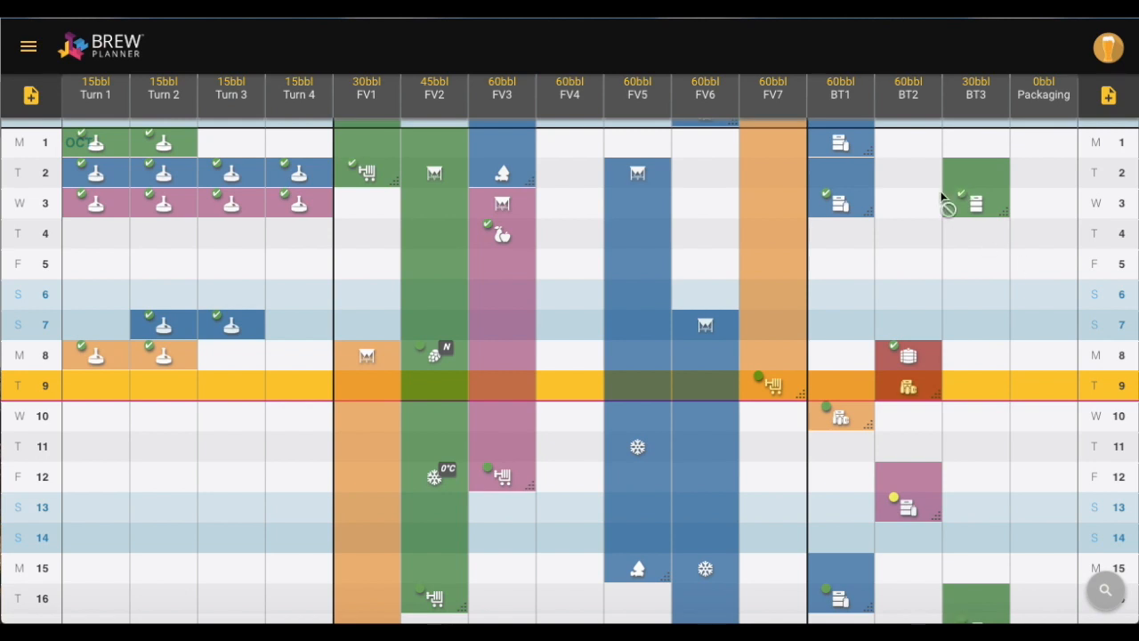
Open the BT2 Saison batch from its October 13 entry and show the products of the Can & Keg packaging
scroll(945, 234, "down", 2)
scroll(946, 234, "down", 3)
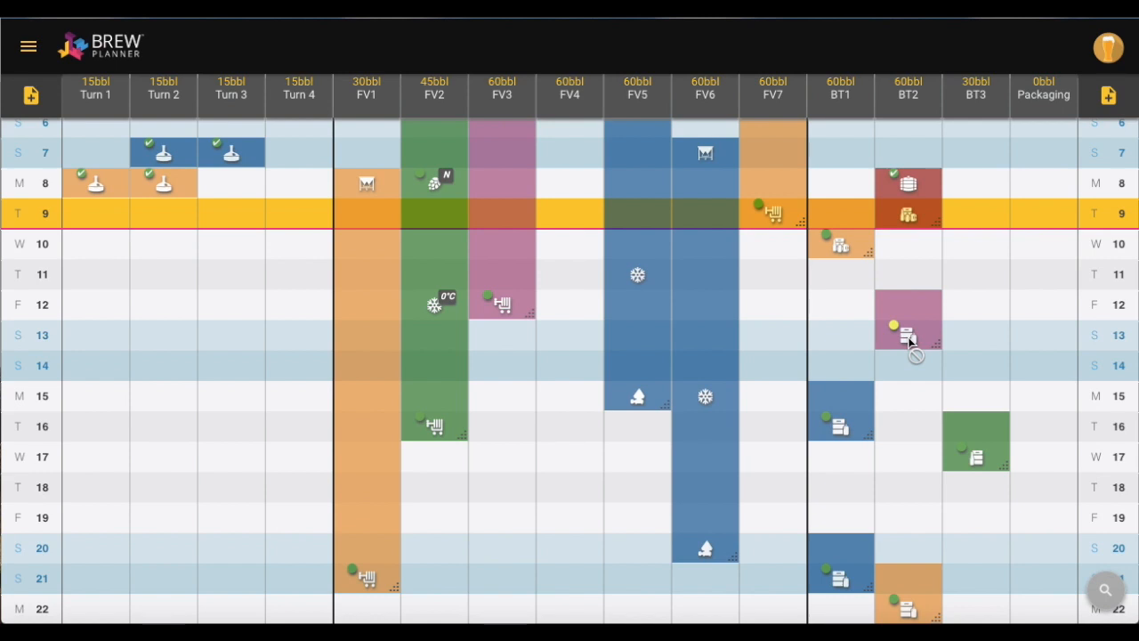
left_click(908, 338)
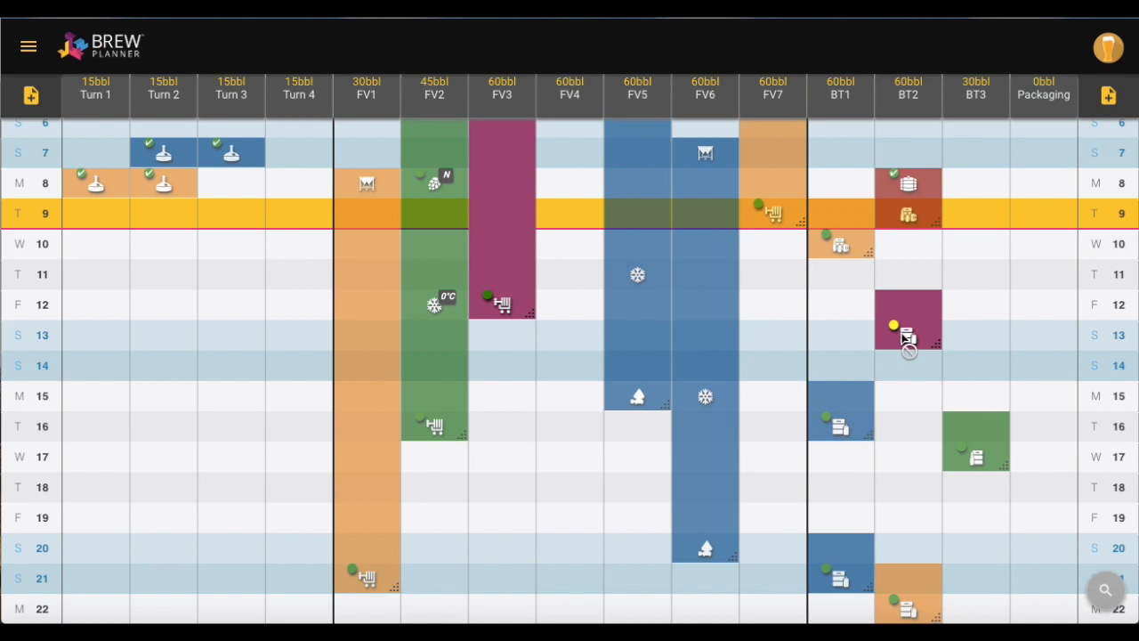
double_click(902, 333)
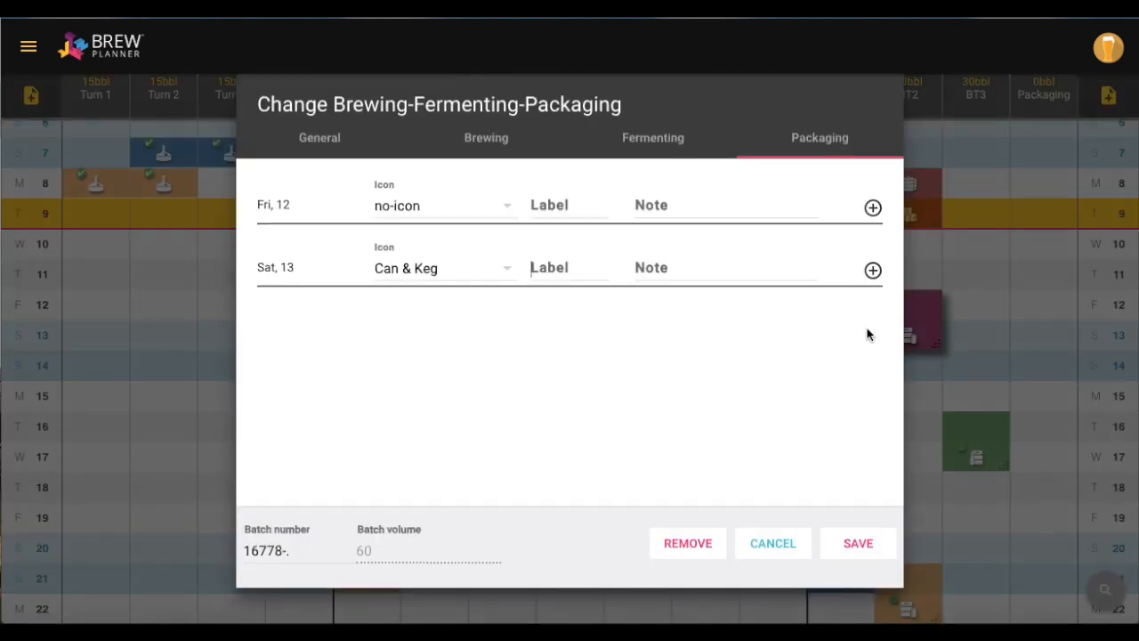
left_click(872, 270)
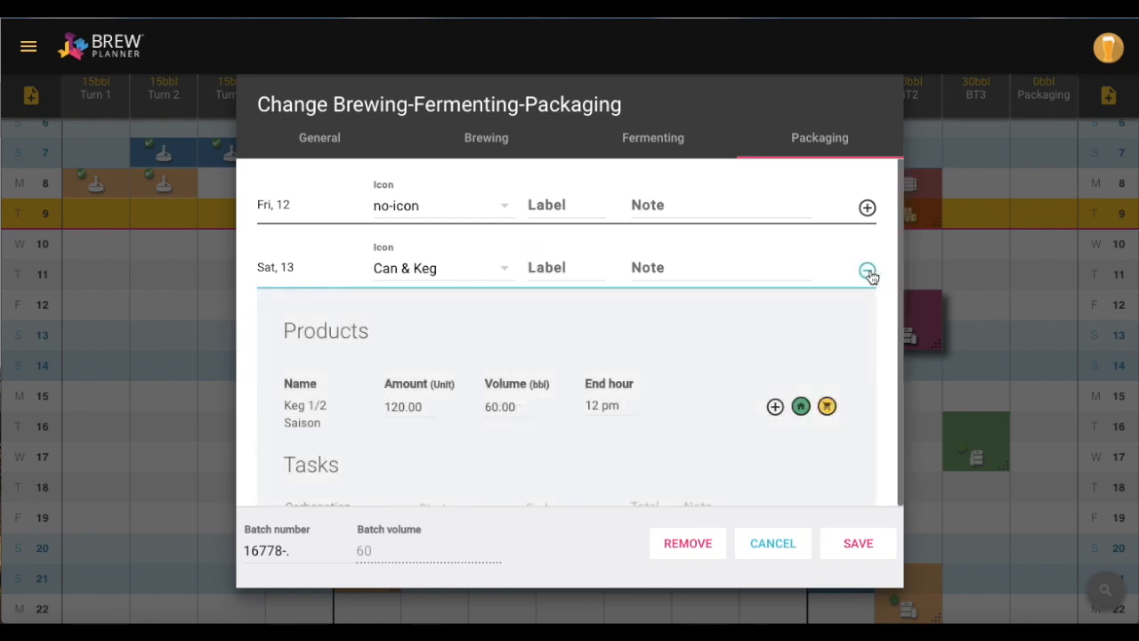
Examine the component supply of the Keg 1/2 Saison product, including the Saison keg collars, and close the batch without saving
left_click(775, 407)
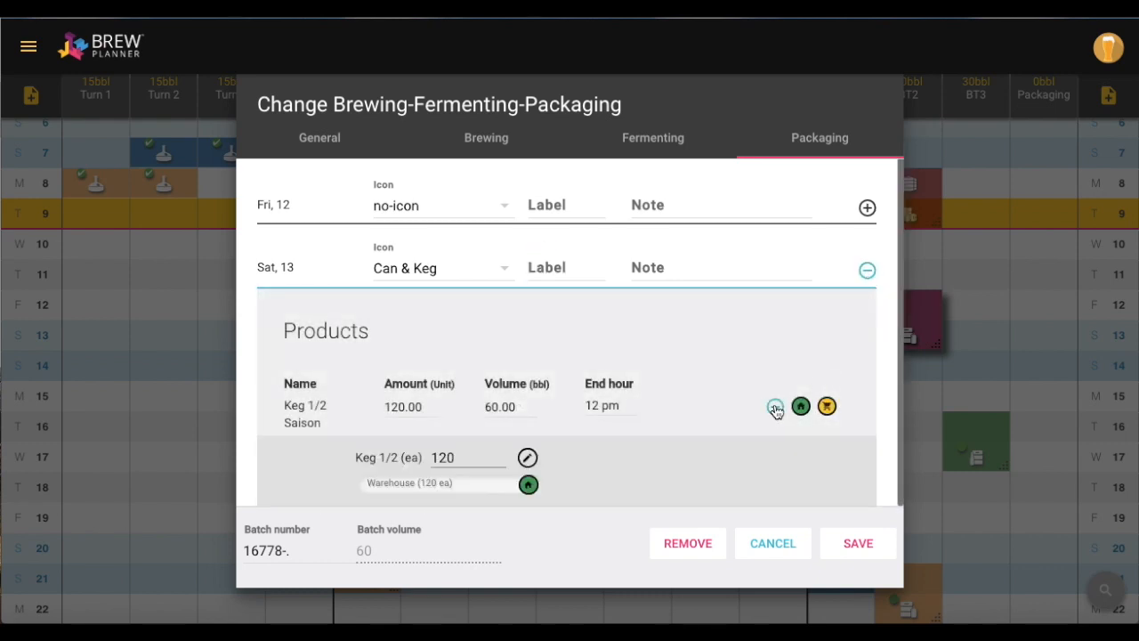
scroll(690, 357, "down", 2)
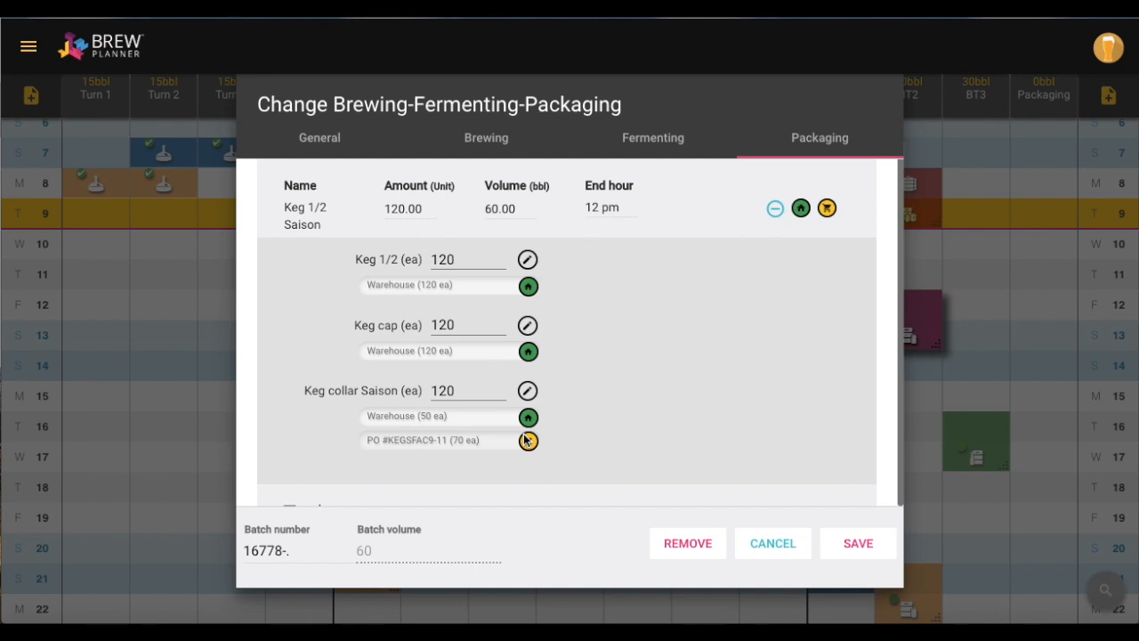
left_click(773, 545)
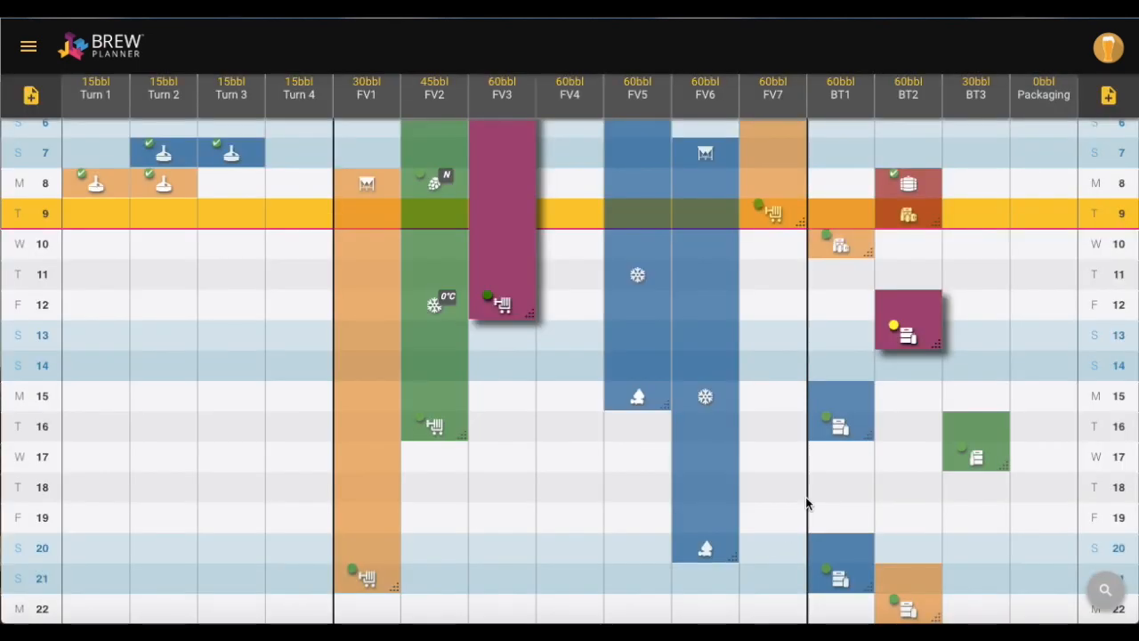
Create and save a new IPA brewing-fermenting-packaging order in BT2 with packaging date October 18 and volume 60
left_click(907, 495)
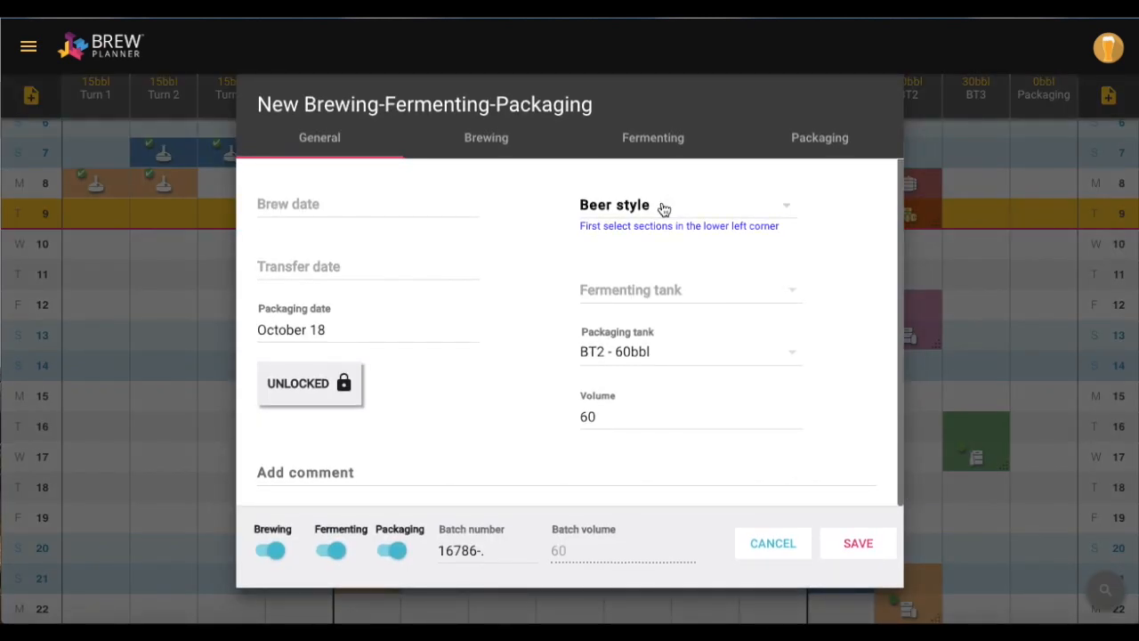
left_click(663, 208)
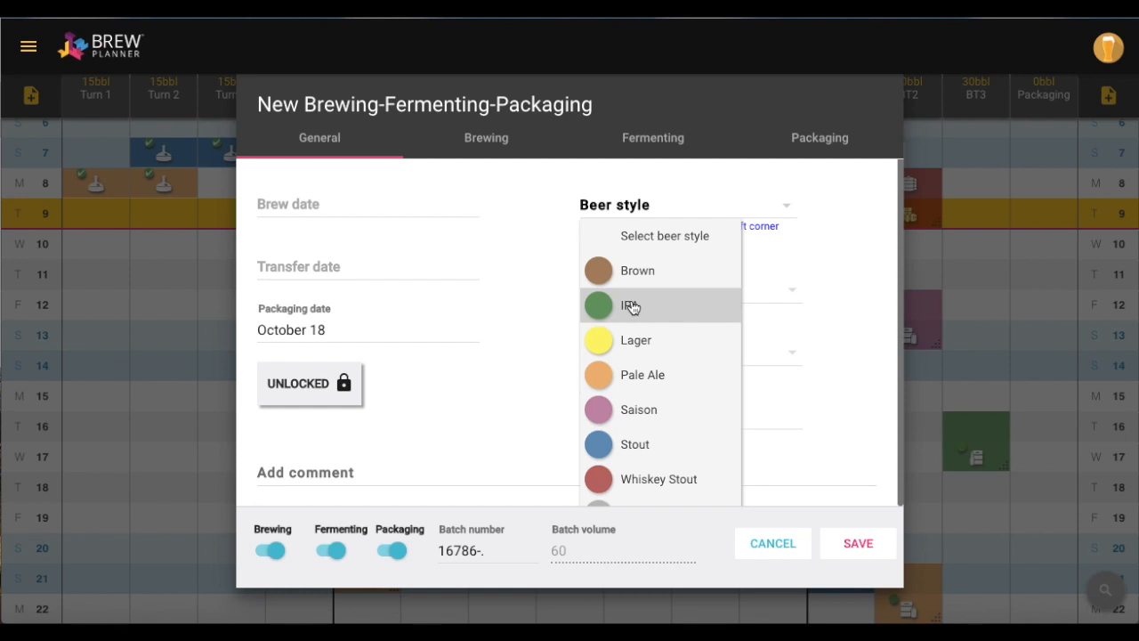
left_click(860, 545)
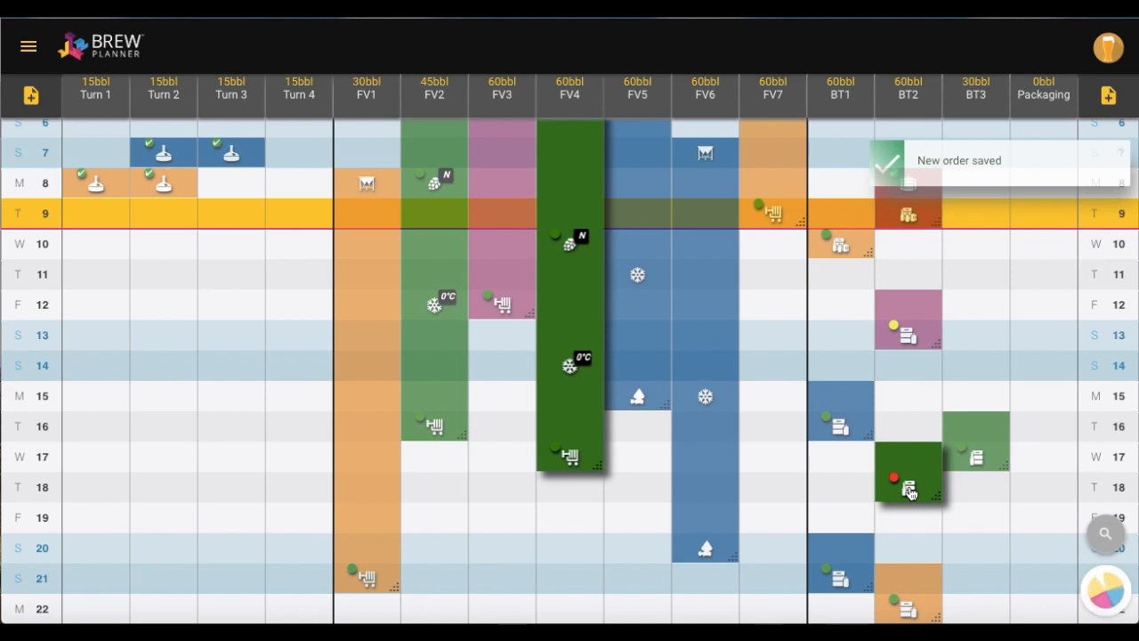
Open the new BT2 IPA batch from its October 18 entry and review the products of the Bottle & keg packaging
left_click(909, 491)
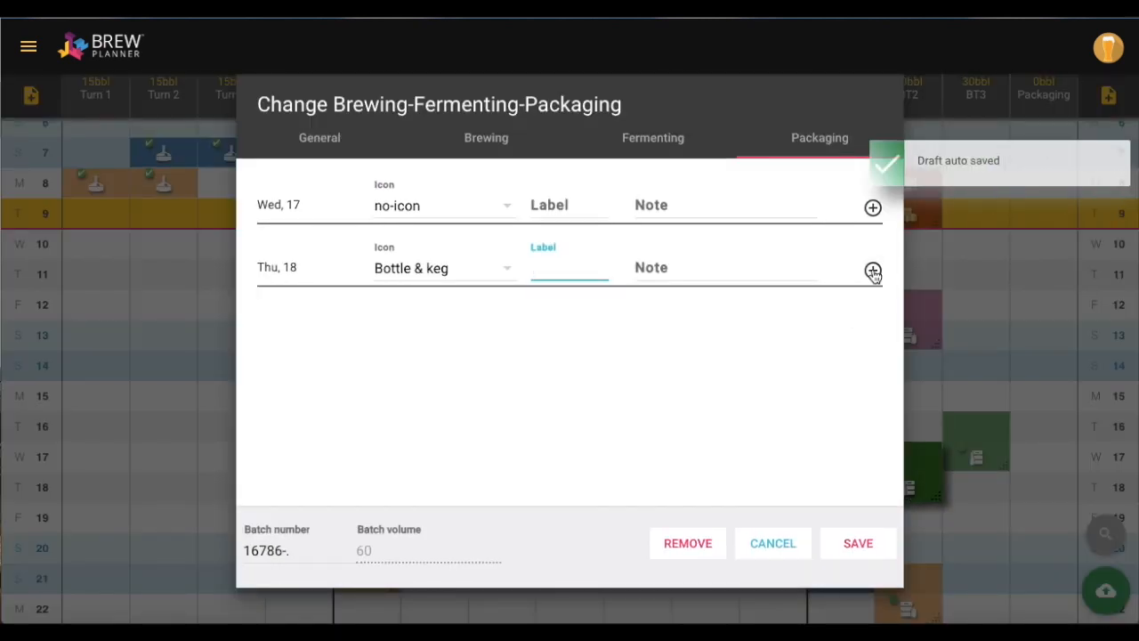
left_click(873, 271)
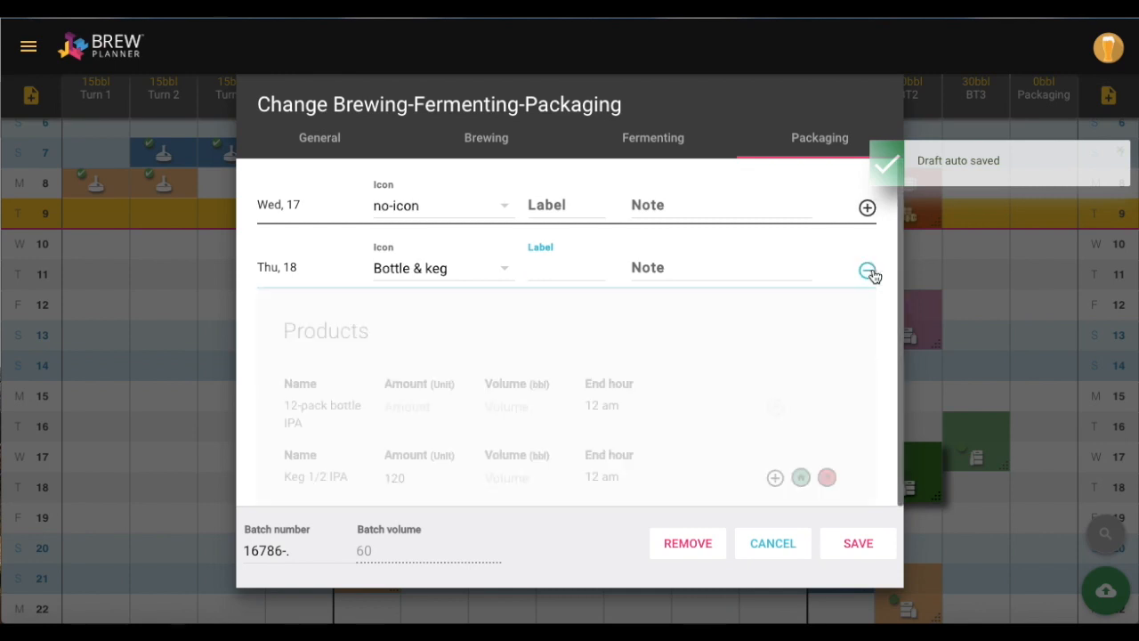
scroll(782, 385, "down", 1)
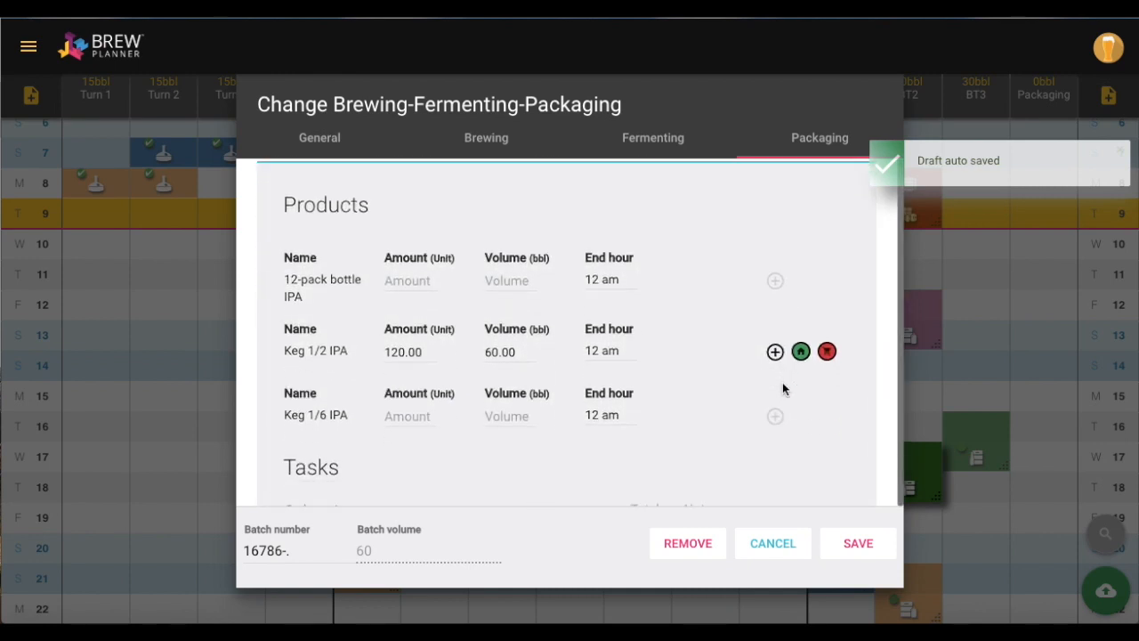
scroll(351, 221, "up", 1)
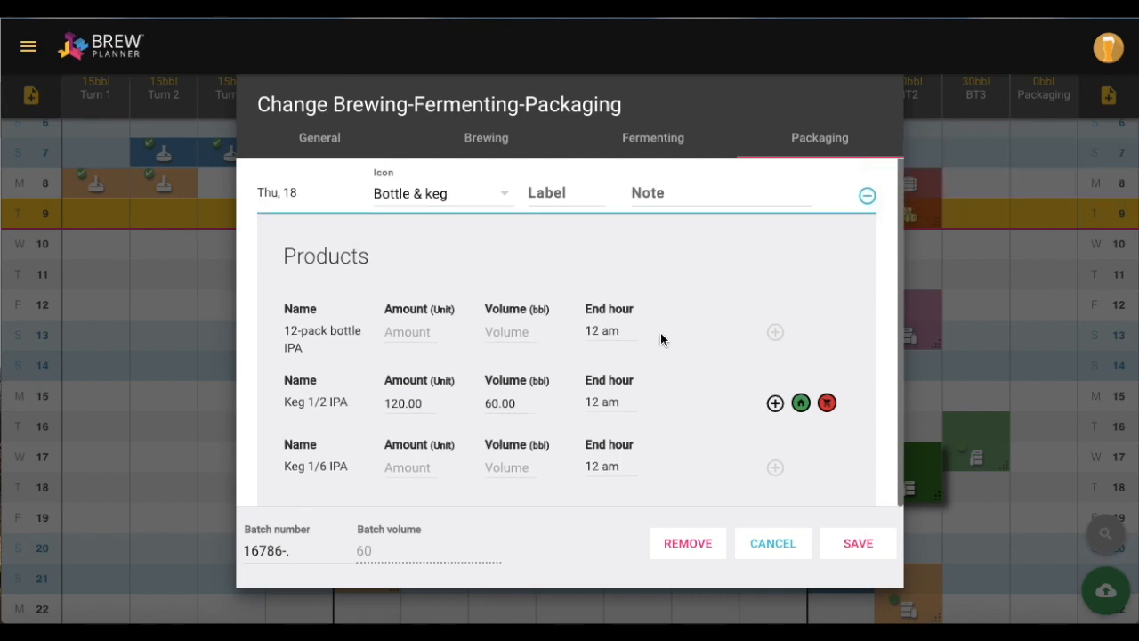
scroll(660, 335, "down", 1)
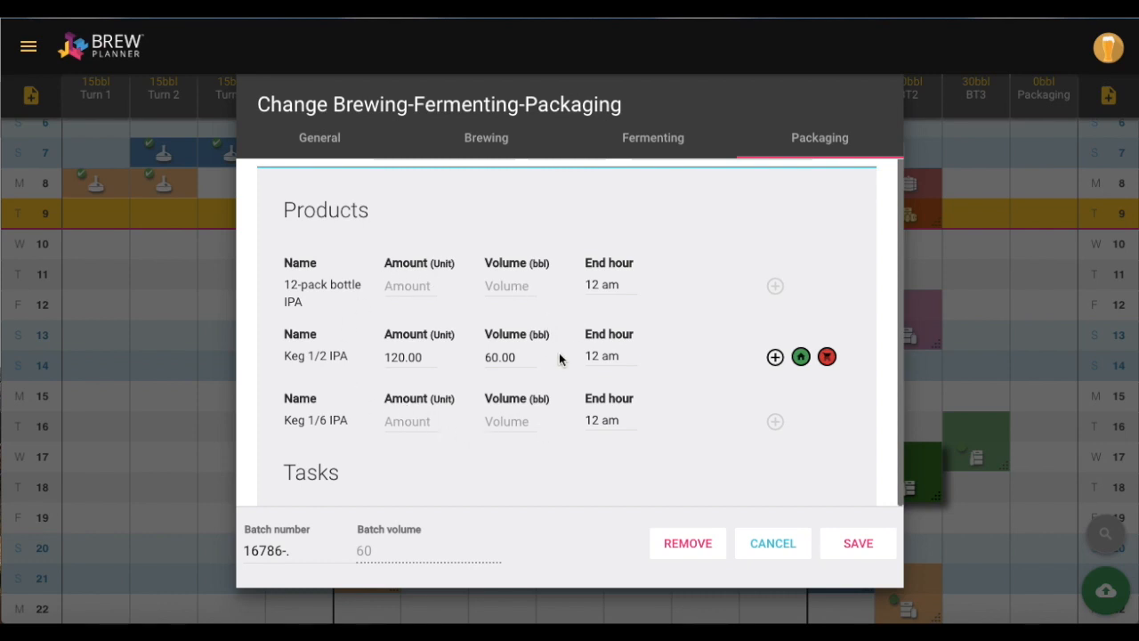
Check how the Keg 1/2 IPA kegs, caps and collars are supplied, and close the batch without saving
left_click(775, 357)
scroll(693, 432, "down", 3)
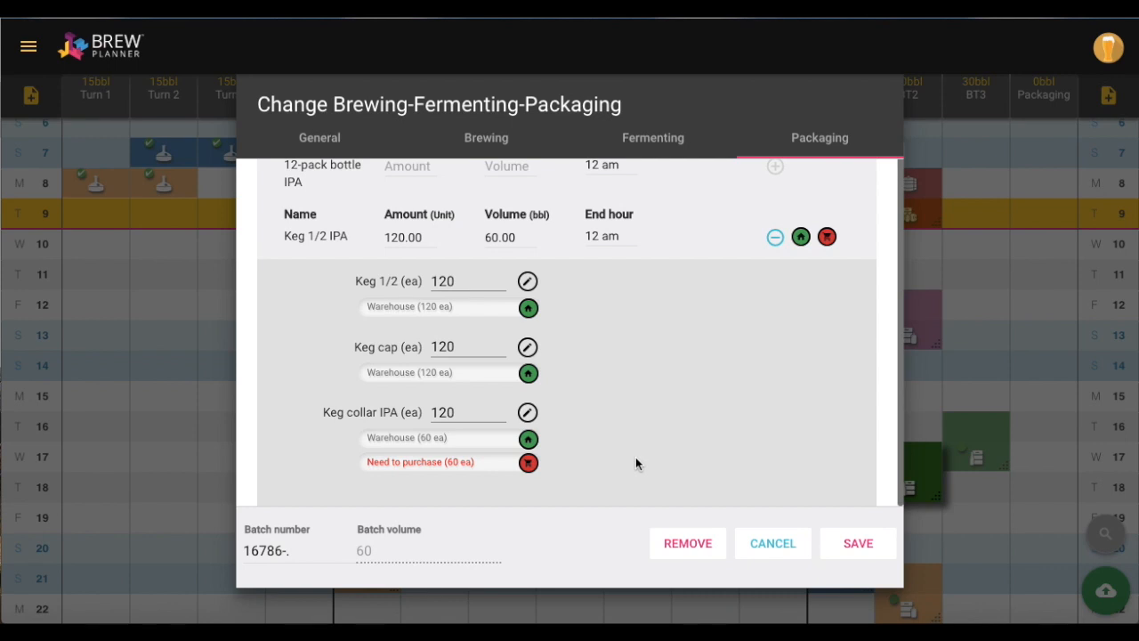
left_click(773, 545)
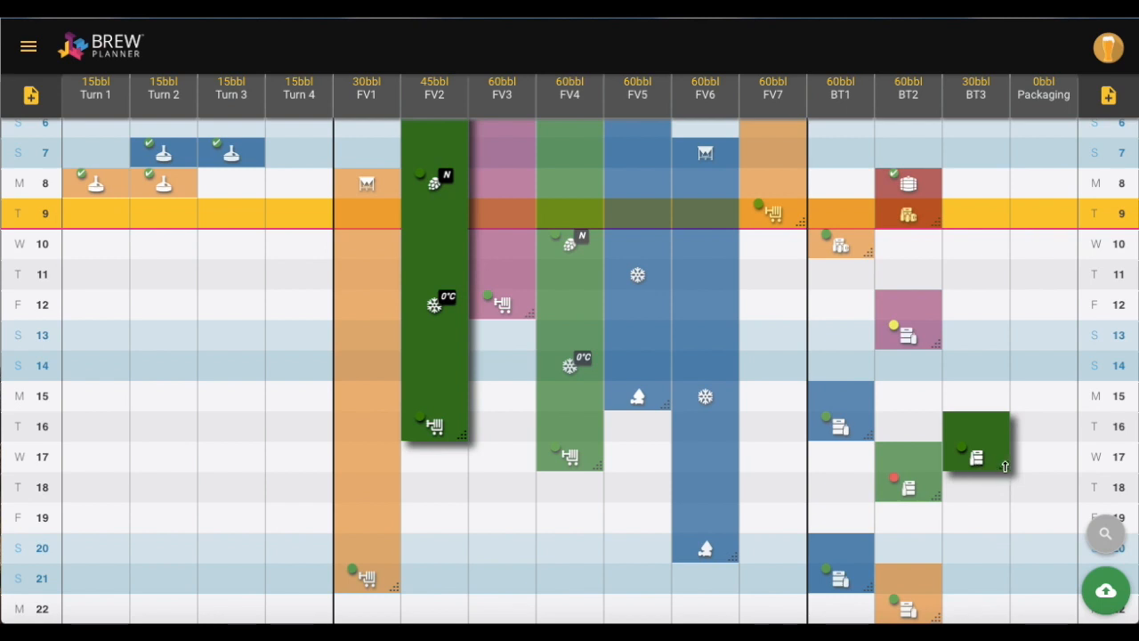
Extend the BT3 IPA batch so its packaging falls on October 19, and select the BT2 IPA batch
left_click_drag(1004, 466, 1001, 514)
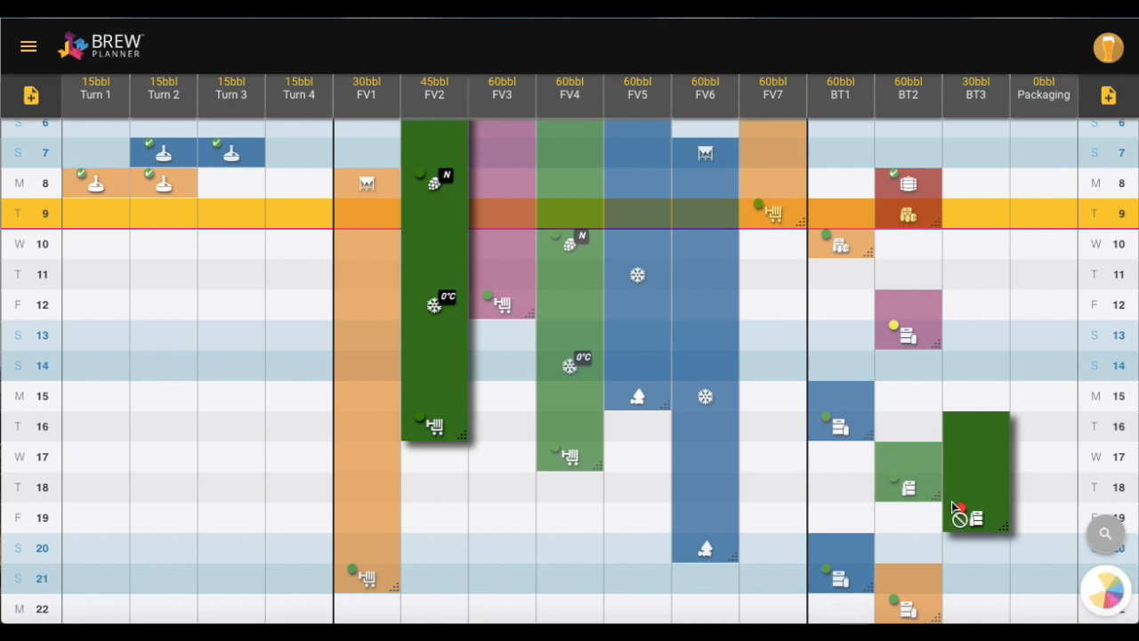
left_click(900, 485)
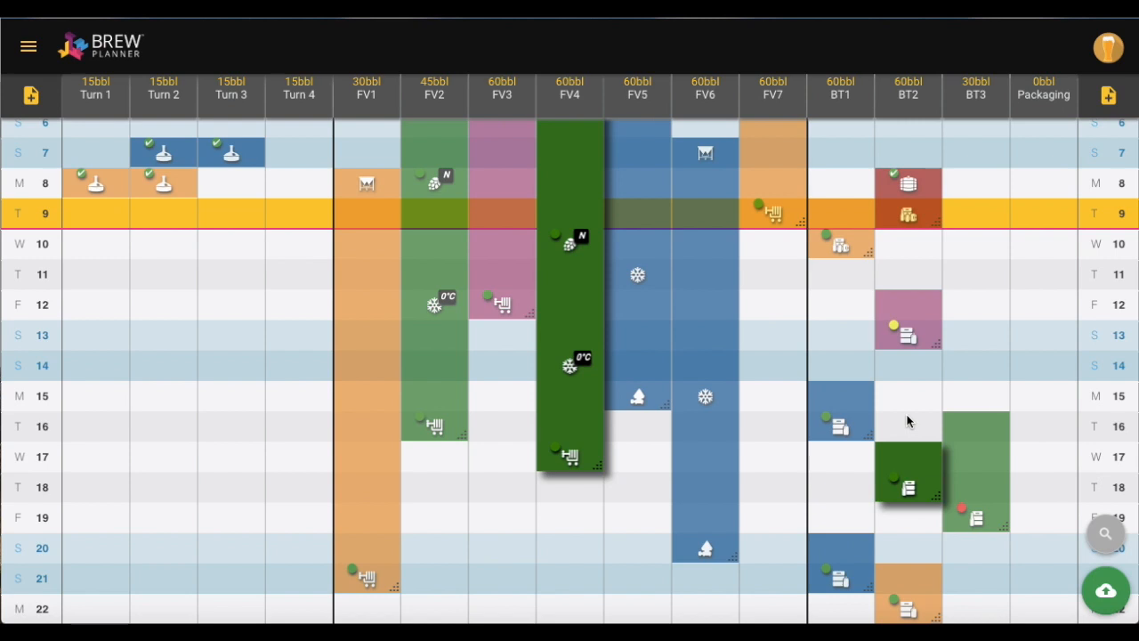
In the icon settings for the Brewing section, disable the Pumpkin icon, enable Coffee Bean and save the settings
left_click(28, 47)
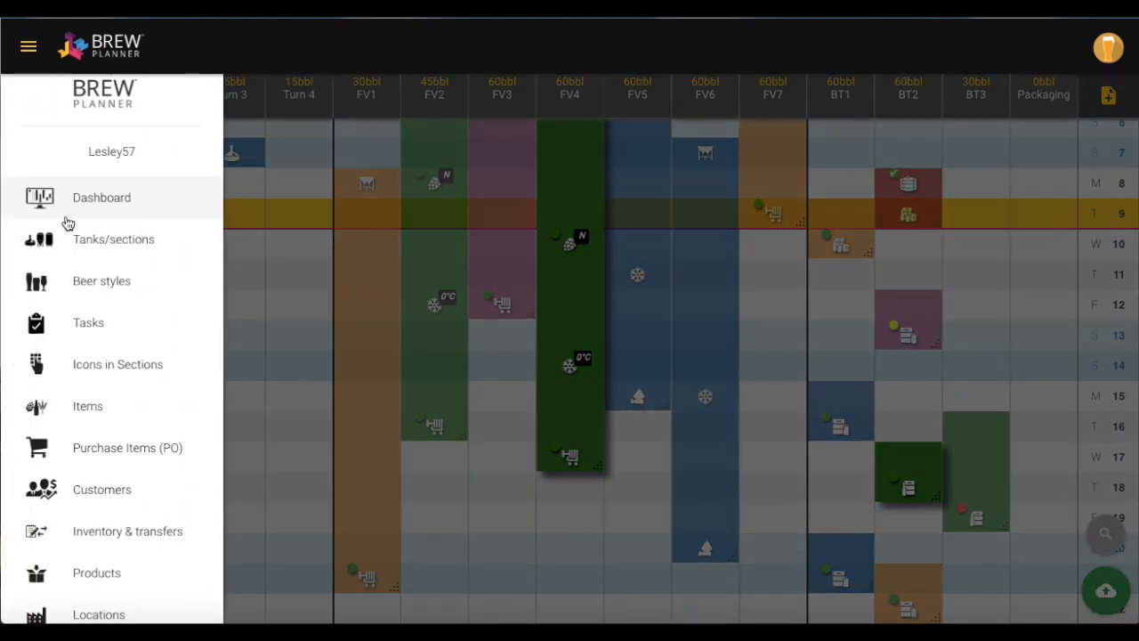
left_click(104, 377)
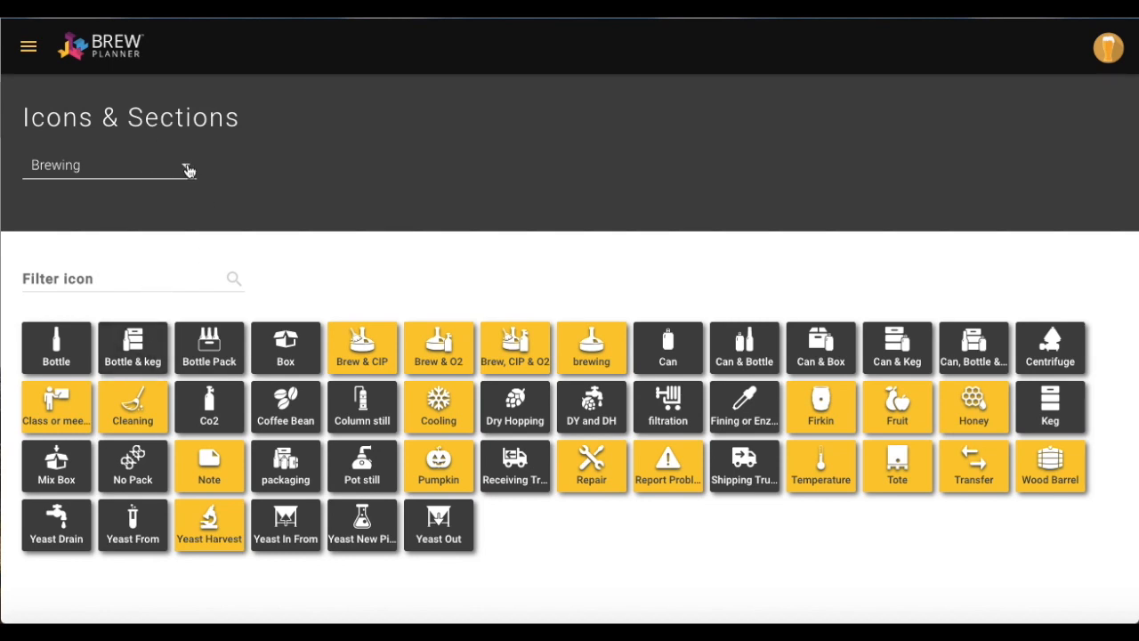
left_click(447, 463)
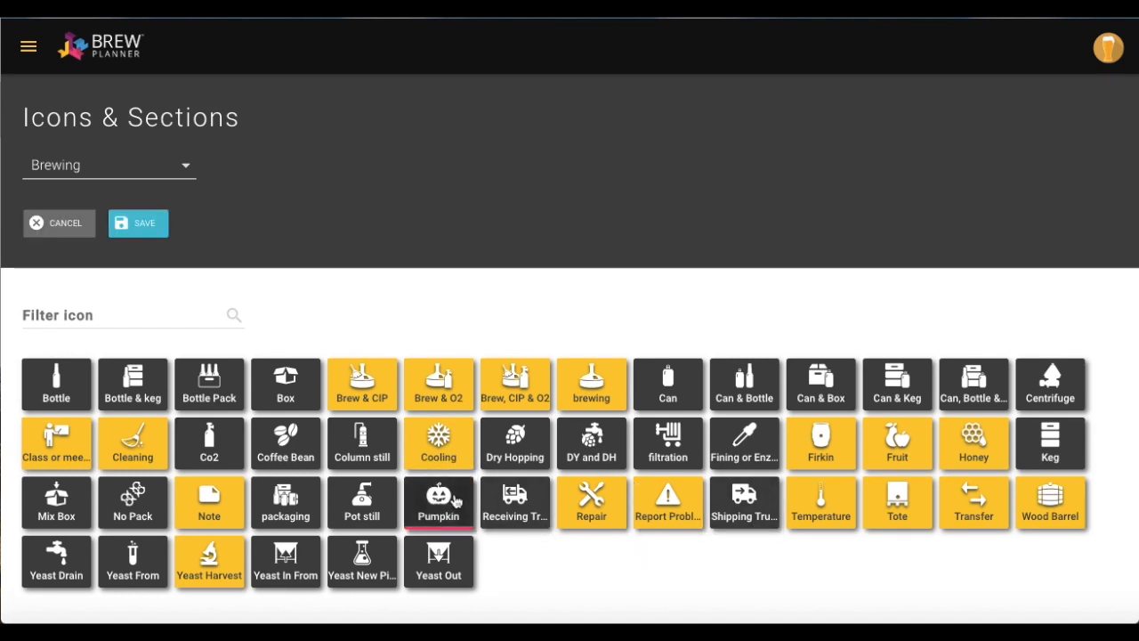
left_click(289, 443)
left_click(147, 232)
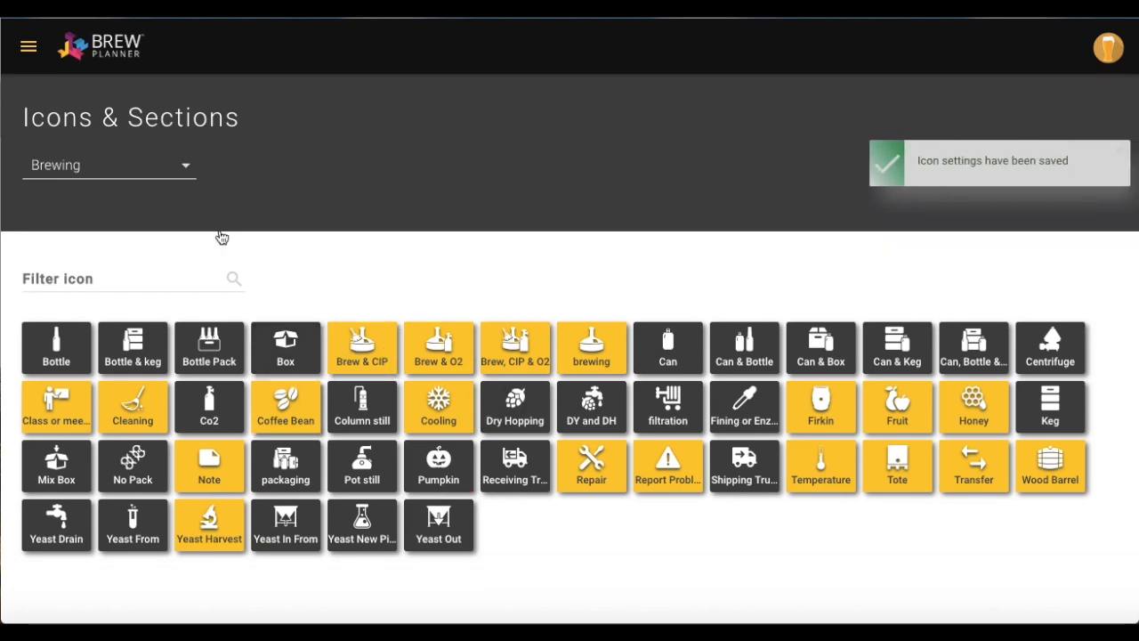
left_click(29, 49)
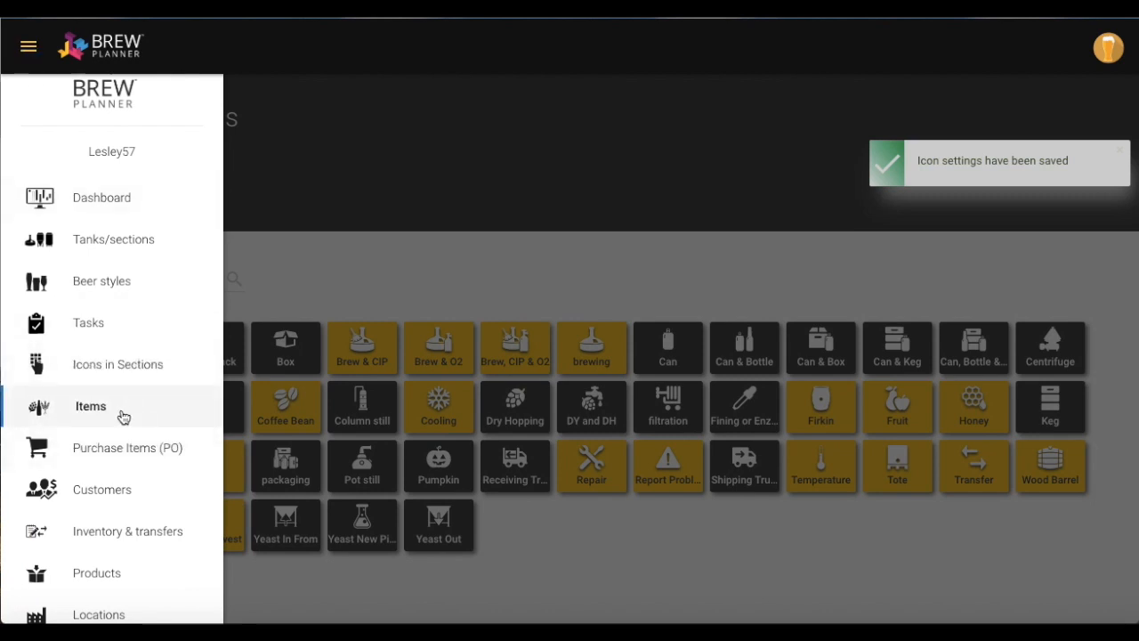
scroll(114, 417, "down", 4)
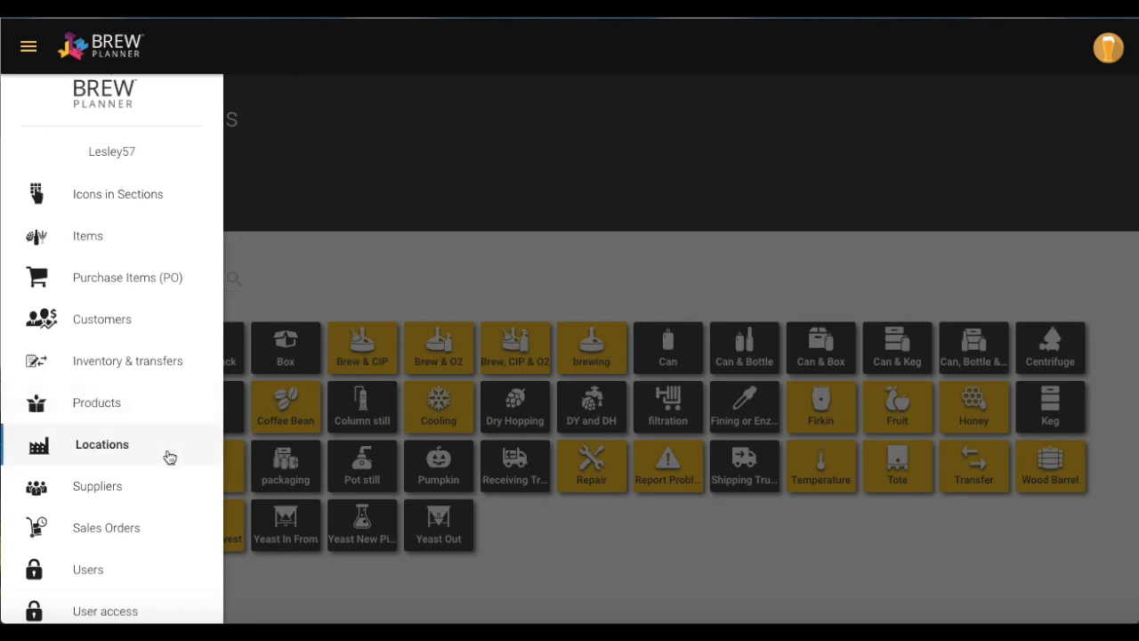
scroll(145, 494, "down", 1)
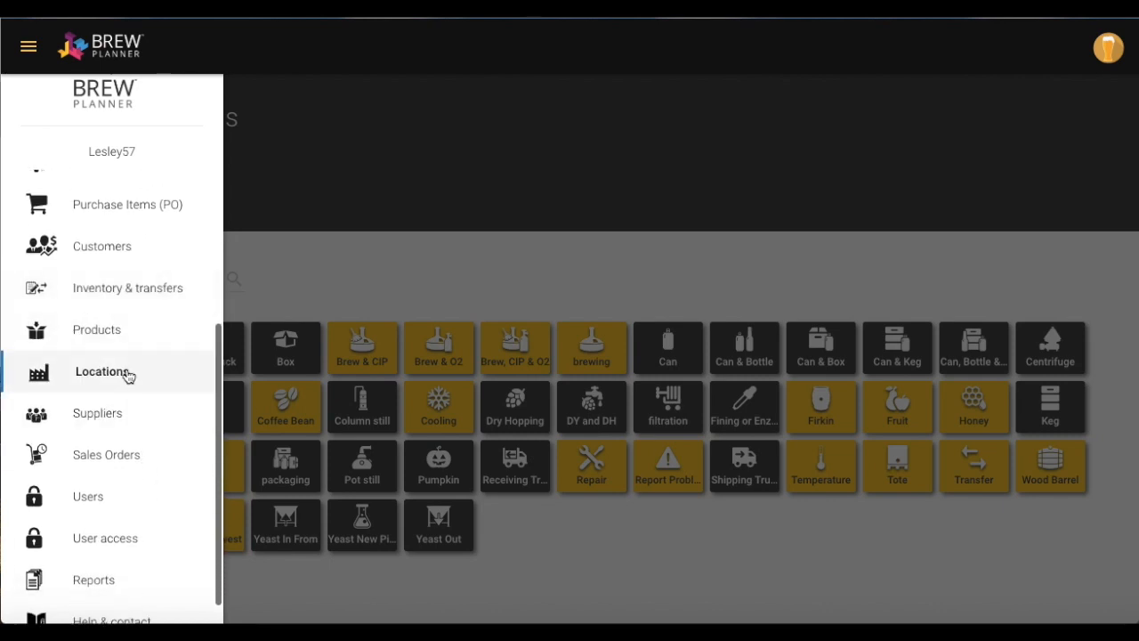
scroll(131, 426, "down", 1)
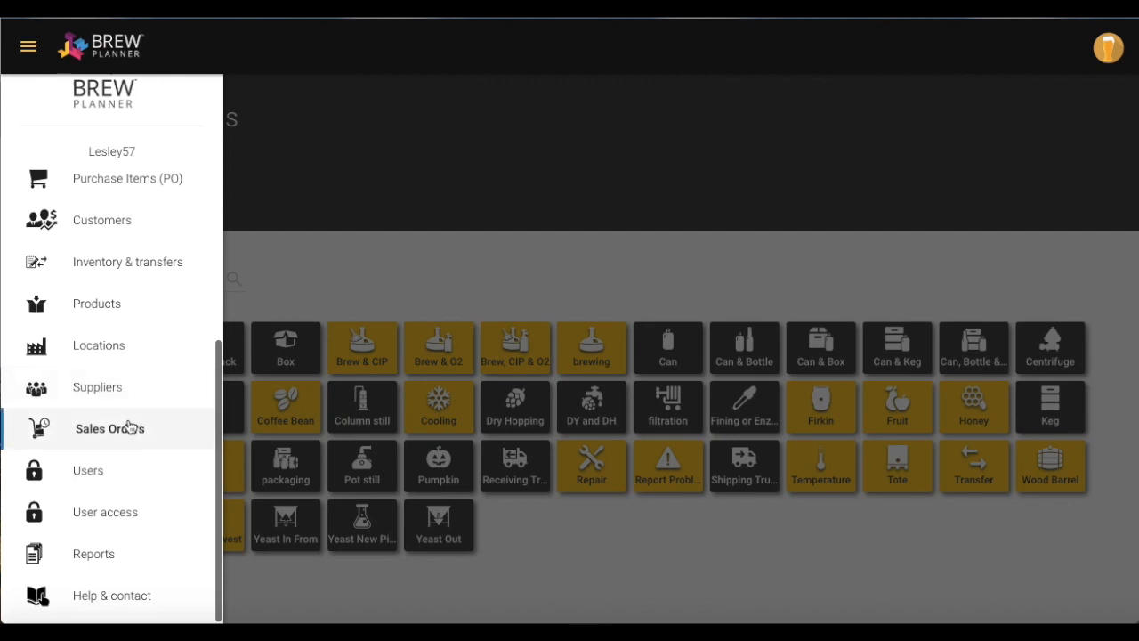